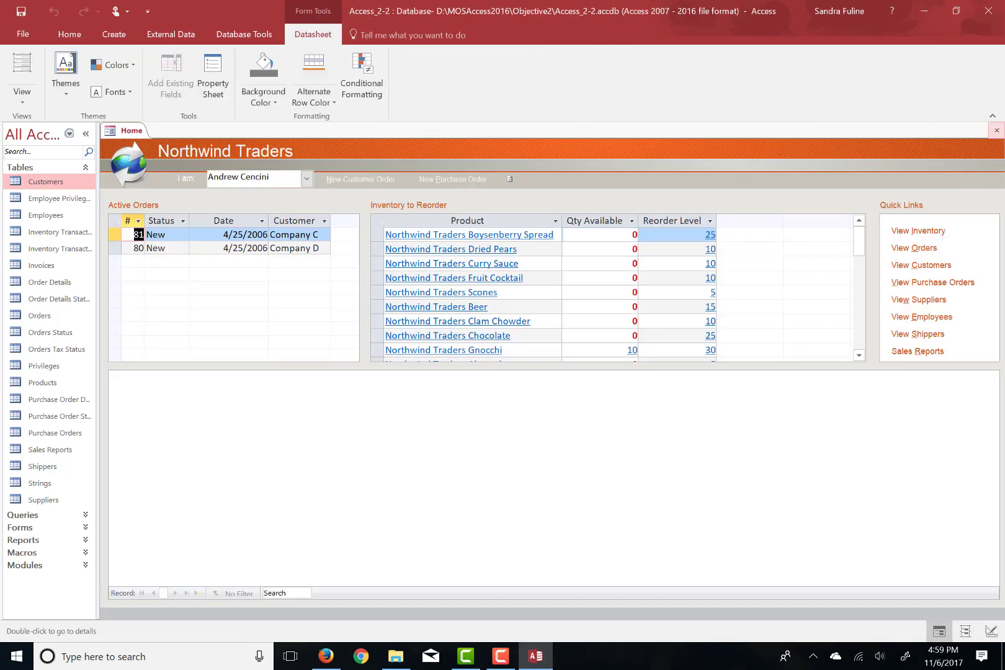
Close the Home form and open the Customers table.
{"action": "left_click", "coordinate": [997, 130]}
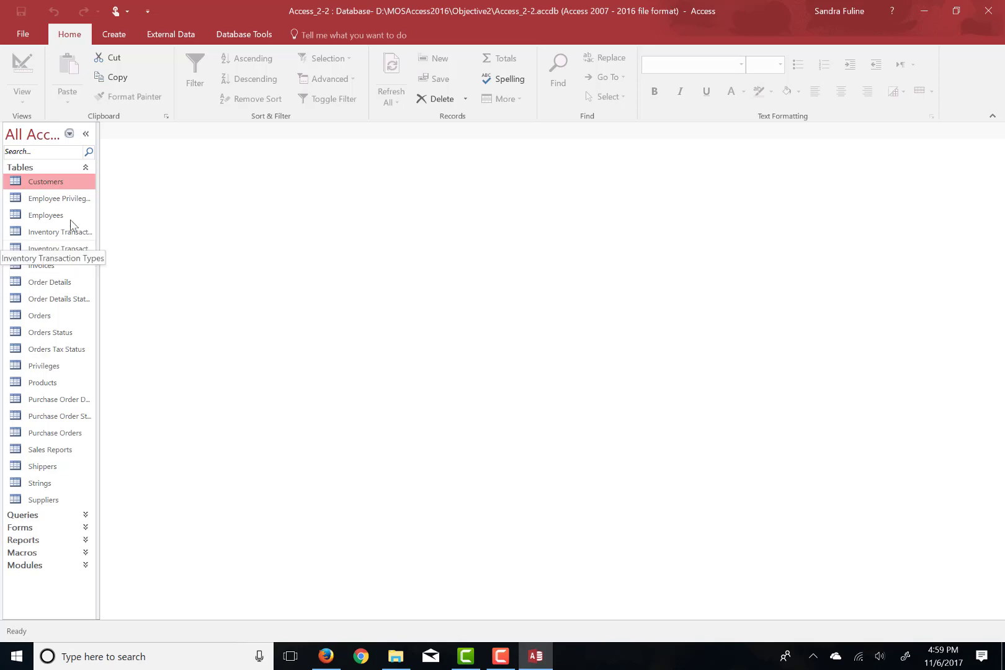
{"action": "left_click", "coordinate": [69, 134]}
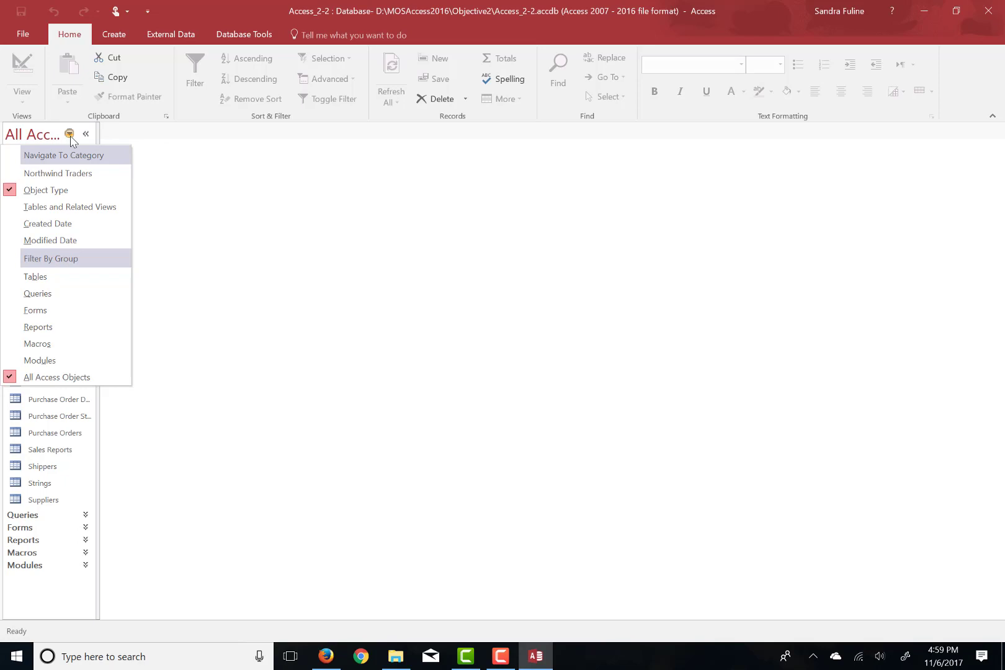
{"action": "left_click", "coordinate": [69, 134]}
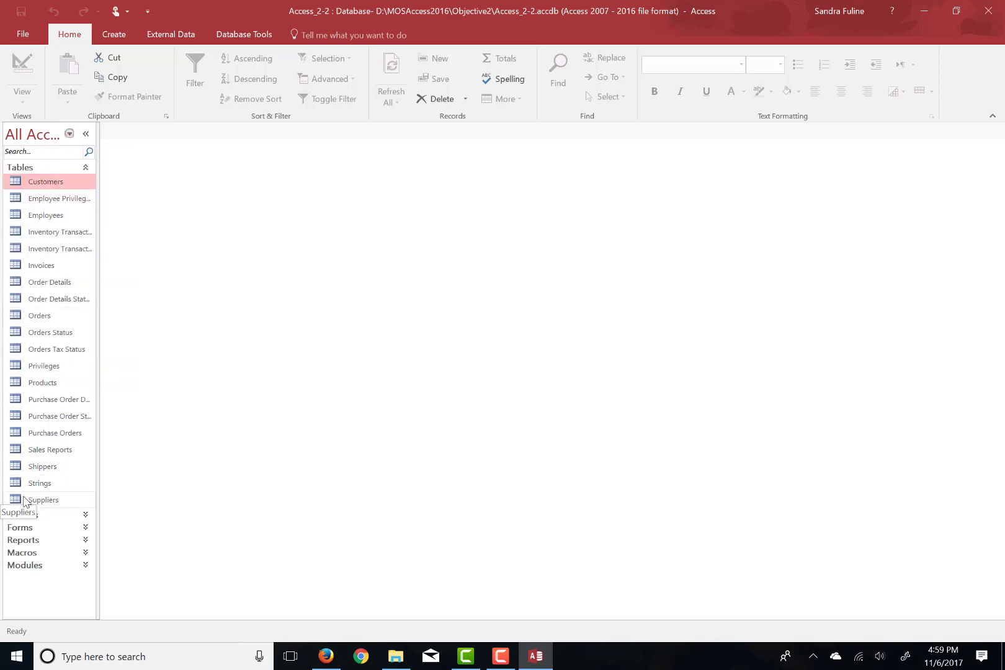
{"action": "double_click", "coordinate": [48, 181]}
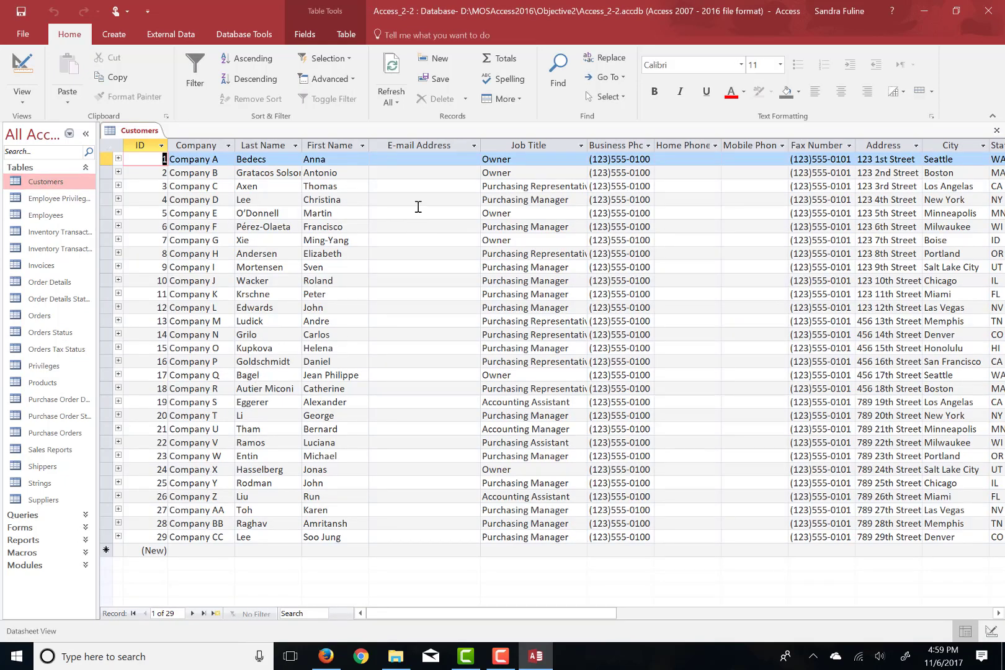
Hide the E-mail Address, Home Phone and Mobile Phone fields in the Customers table.
{"action": "right_click", "coordinate": [422, 149]}
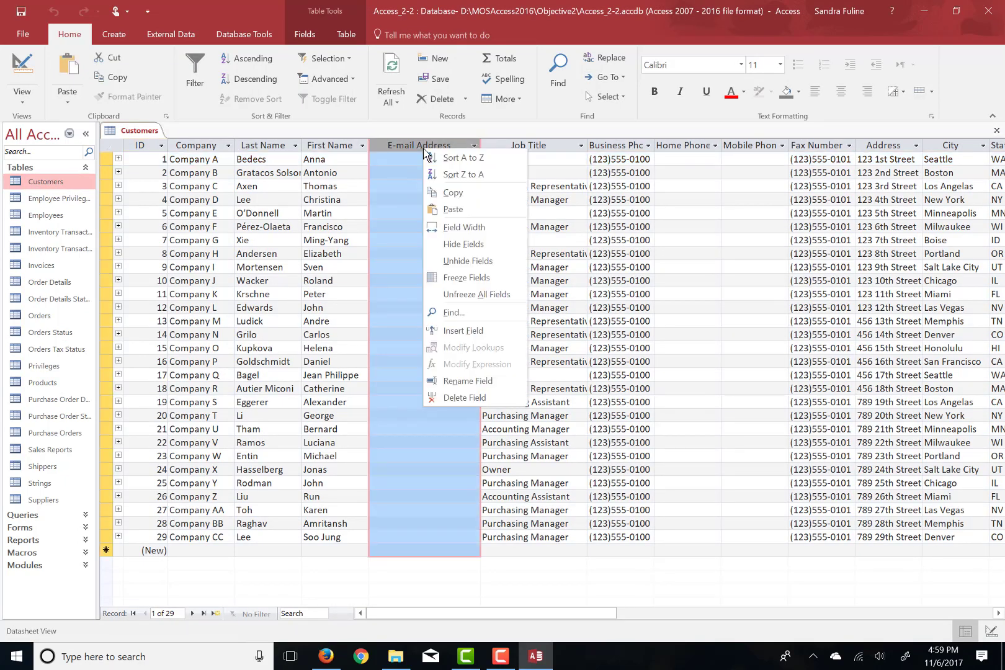
{"action": "left_click", "coordinate": [461, 244]}
{"action": "right_click", "coordinate": [569, 147]}
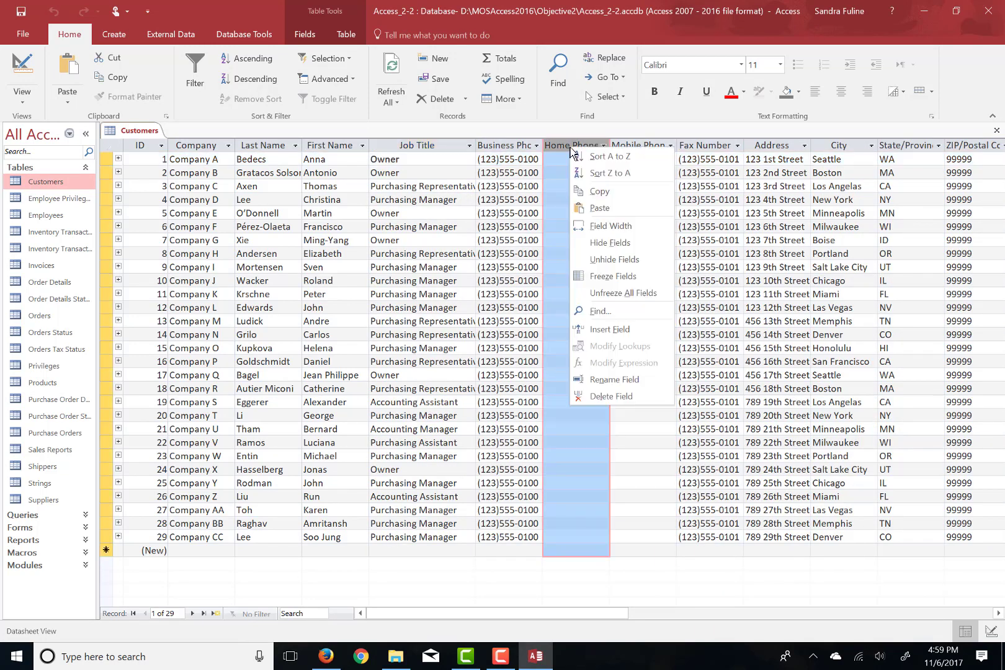
{"action": "left_click", "coordinate": [605, 243]}
{"action": "right_click", "coordinate": [568, 141]}
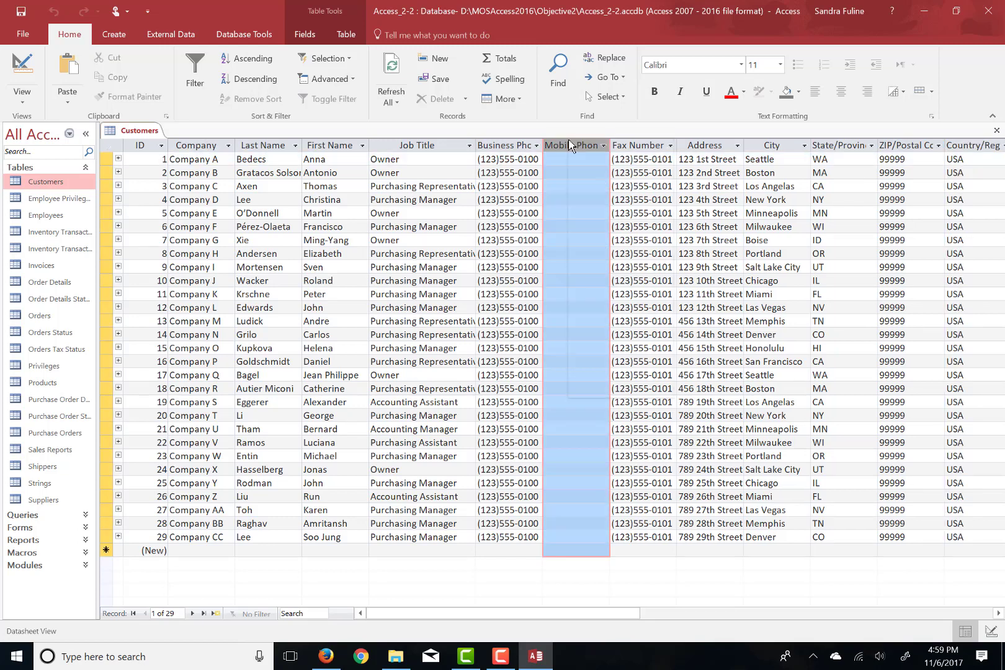
{"action": "left_click", "coordinate": [602, 237]}
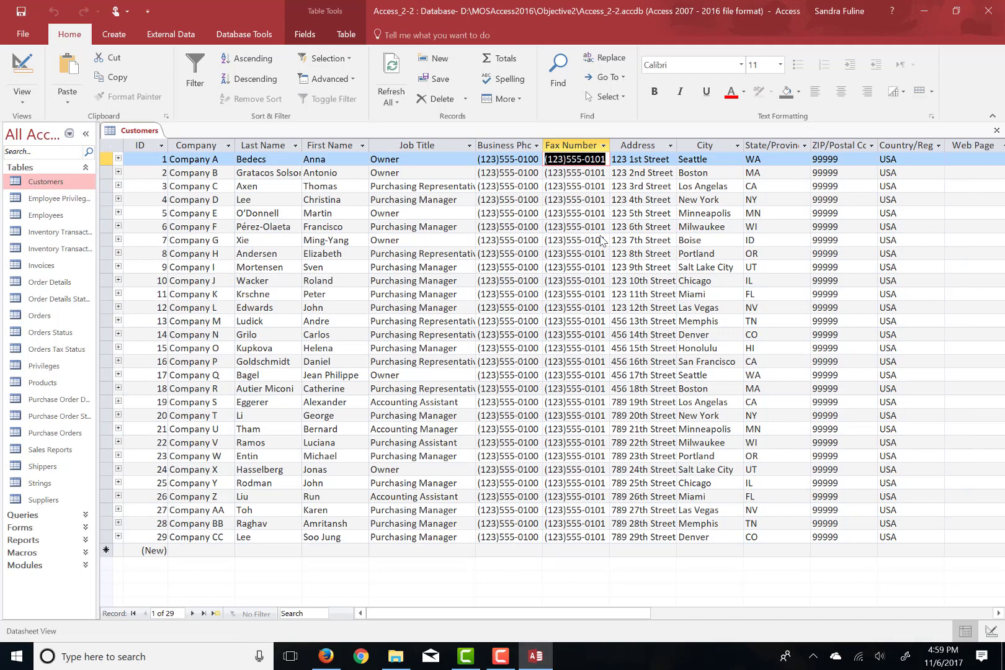
Freeze the Last Name field in the Customers table.
{"action": "left_click", "coordinate": [263, 146]}
{"action": "right_click", "coordinate": [263, 149]}
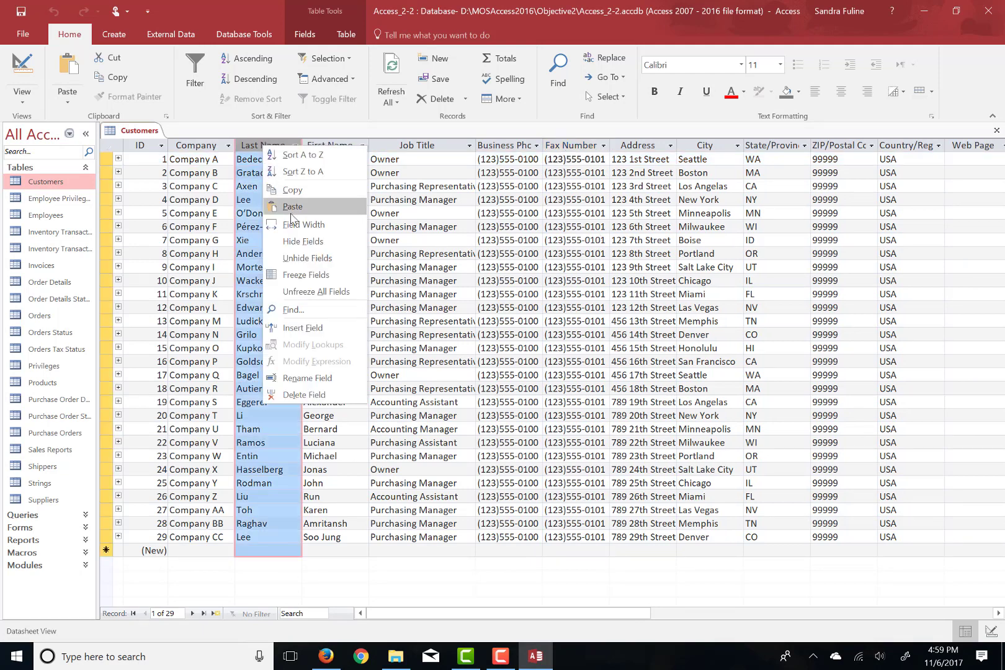
{"action": "left_click", "coordinate": [307, 284]}
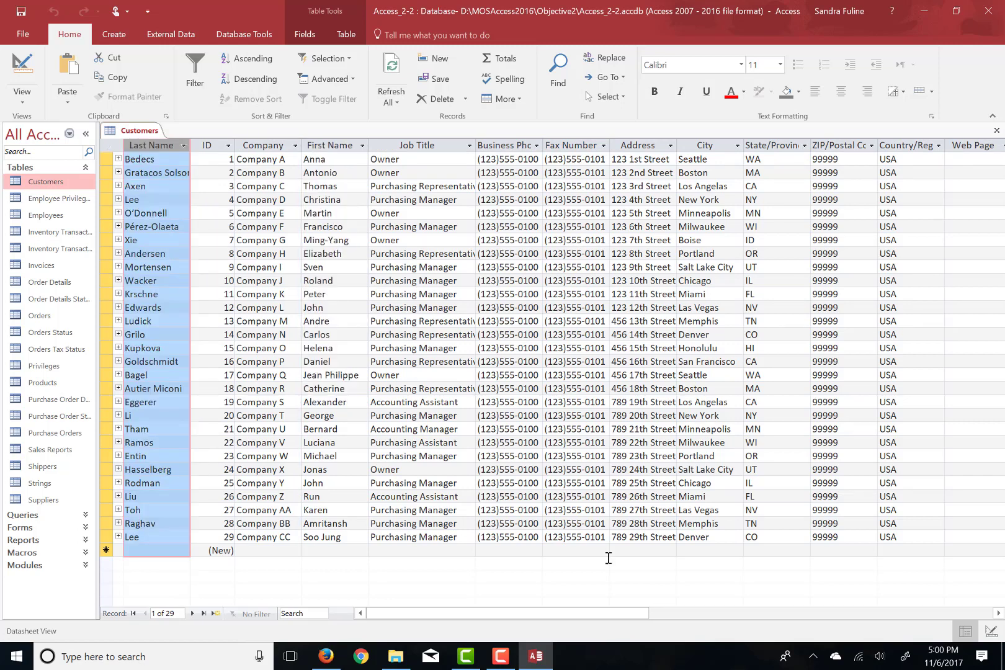
Review the Customers fields through the last column against the frozen field, and close the table, saving its layout changes.
{"action": "left_click", "coordinate": [999, 613]}
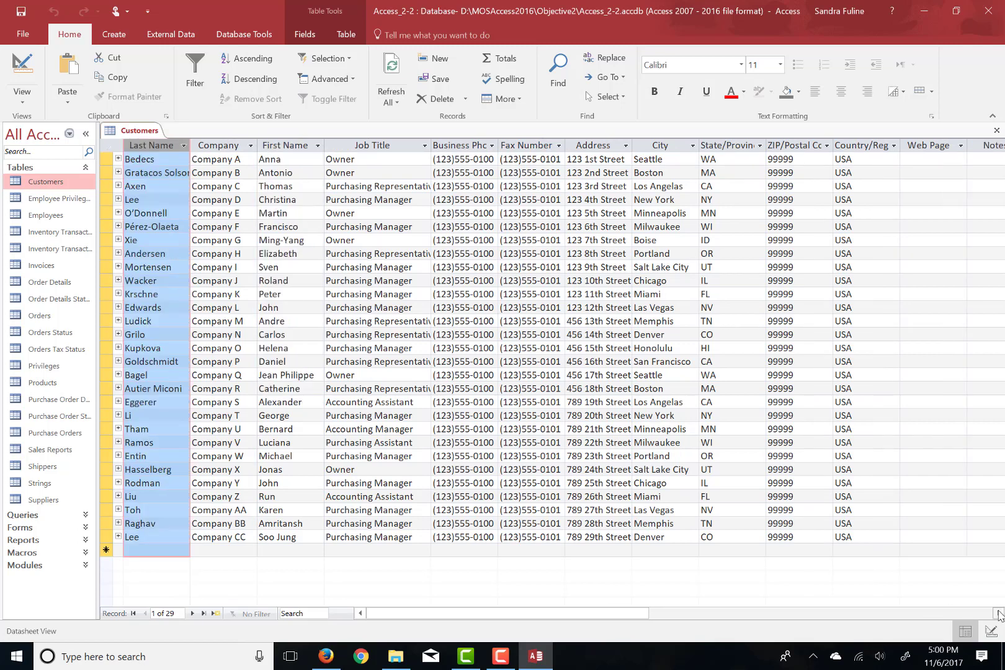
{"action": "left_click", "coordinate": [999, 613]}
{"action": "left_click", "coordinate": [999, 613]}
{"action": "left_click", "coordinate": [999, 613]}
{"action": "left_click", "coordinate": [999, 613]}
{"action": "left_click", "coordinate": [999, 613]}
{"action": "left_click", "coordinate": [999, 613]}
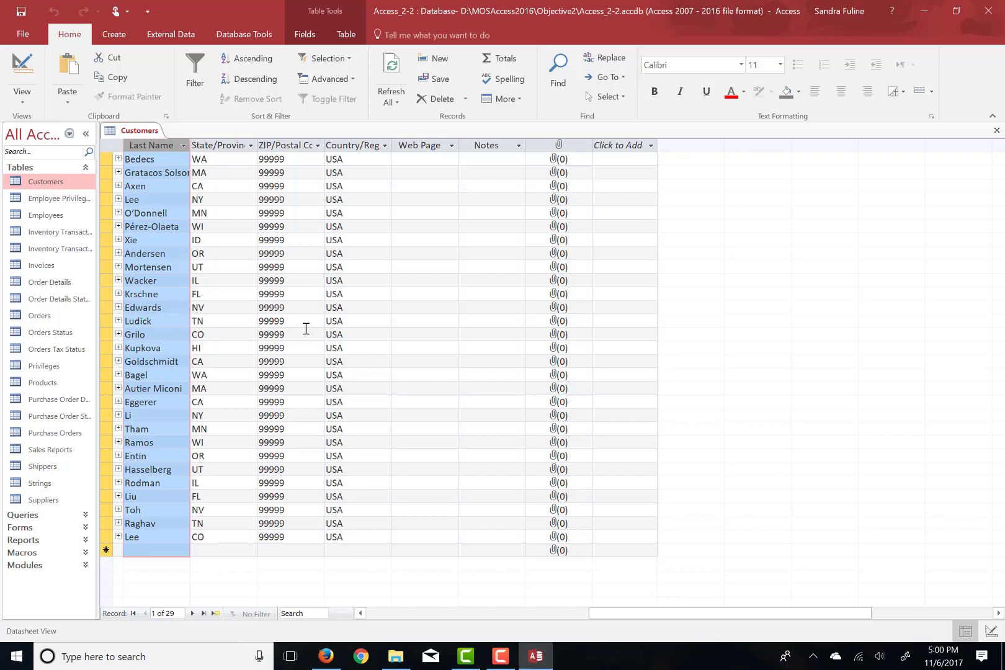
{"action": "left_click", "coordinate": [997, 130]}
{"action": "left_click", "coordinate": [446, 368]}
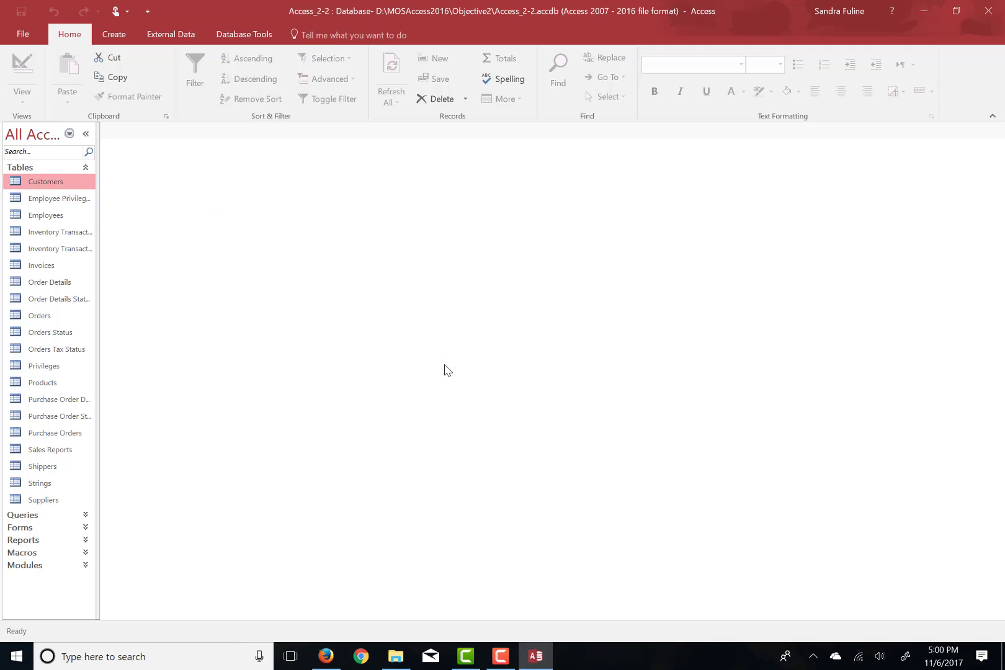
Open the Orders table and add a total row below its records.
{"action": "left_click", "coordinate": [35, 318]}
{"action": "double_click", "coordinate": [35, 317]}
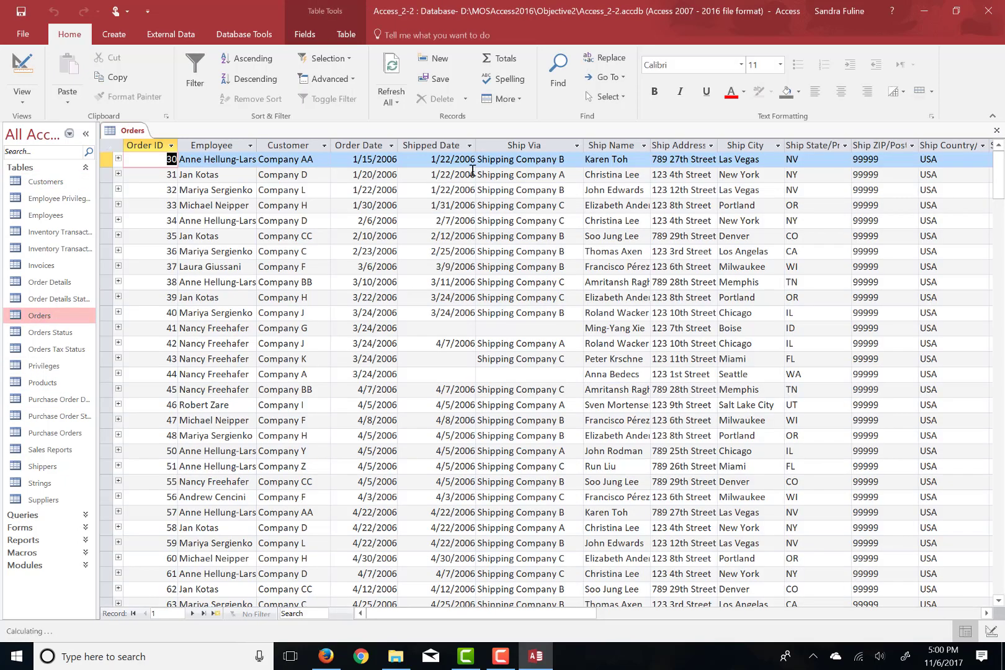
{"action": "left_click", "coordinate": [501, 62]}
{"action": "left_click", "coordinate": [502, 62]}
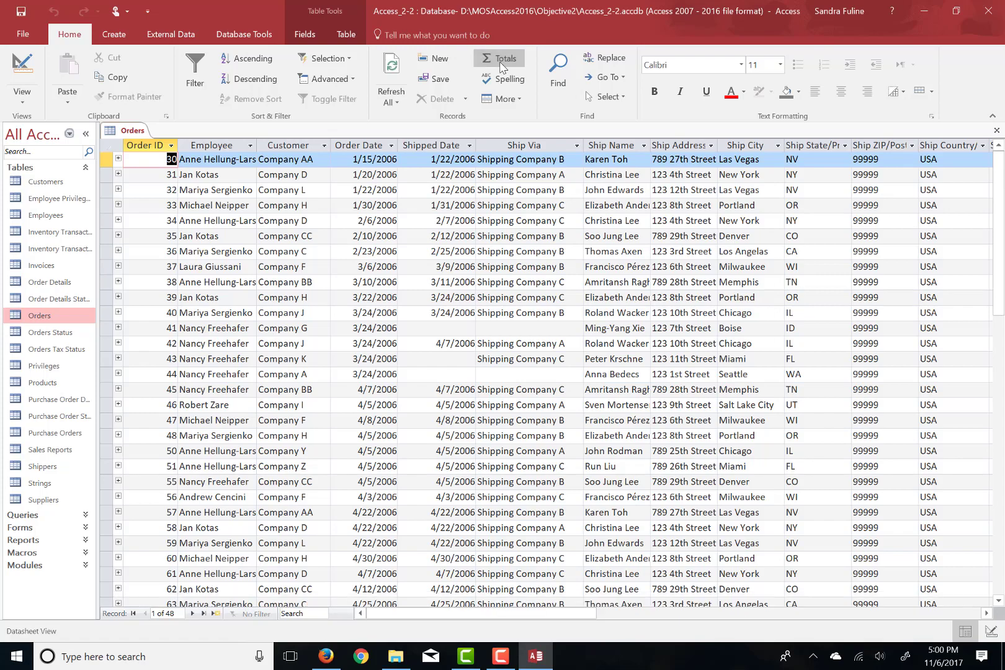
{"action": "left_click_drag", "start_coordinate": [998, 287], "coordinate": [1003, 470]}
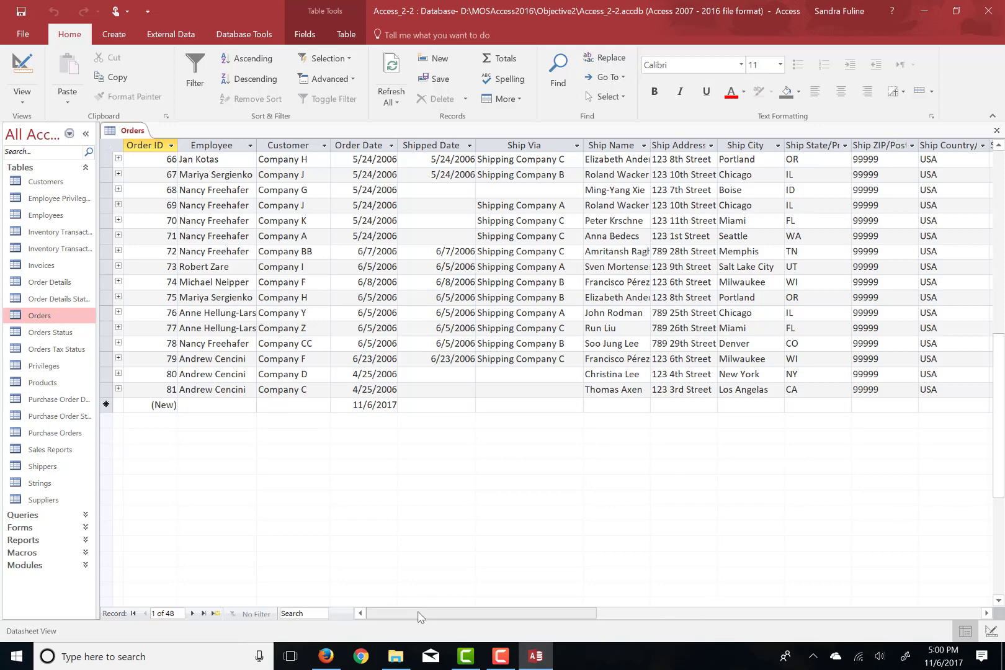
{"action": "mouse_move", "coordinate": [420, 619]}
{"action": "left_mouse_down"}
{"action": "mouse_move", "coordinate": [673, 616]}
{"action": "mouse_move", "coordinate": [417, 610]}
{"action": "left_mouse_up"}
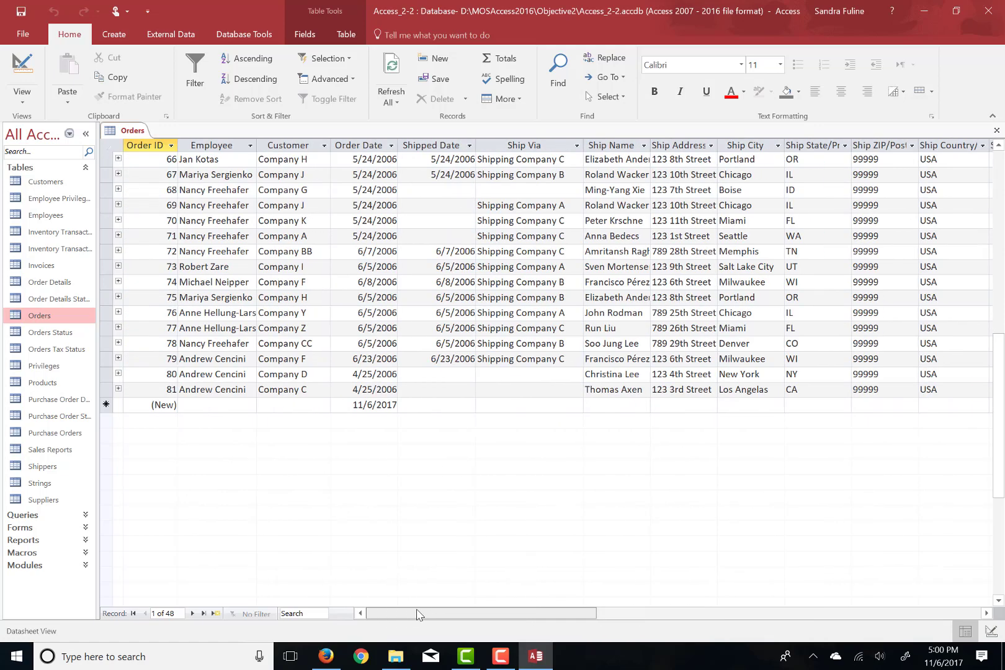
{"action": "left_click", "coordinate": [447, 410]}
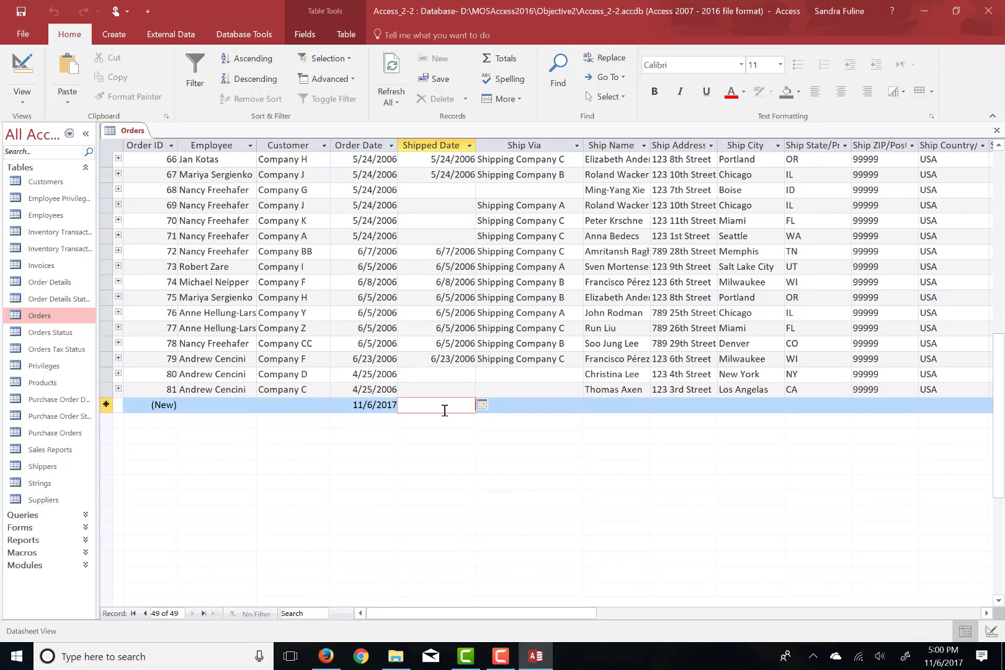
{"action": "left_click", "coordinate": [500, 61]}
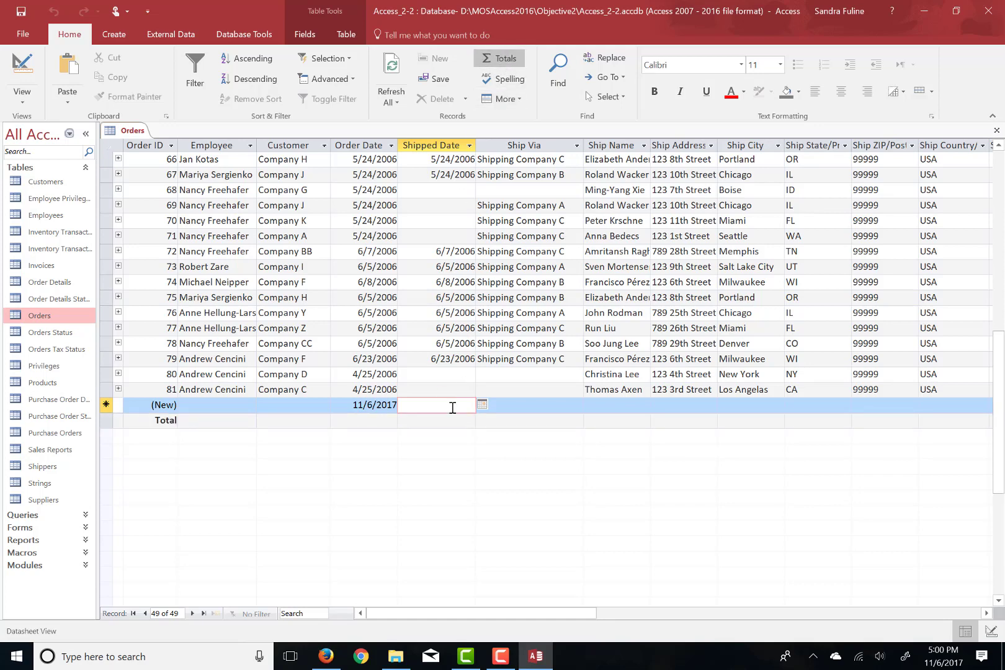
Set the Shipped Date total to Count, and close the Orders table, saving its layout changes.
{"action": "left_click", "coordinate": [429, 422]}
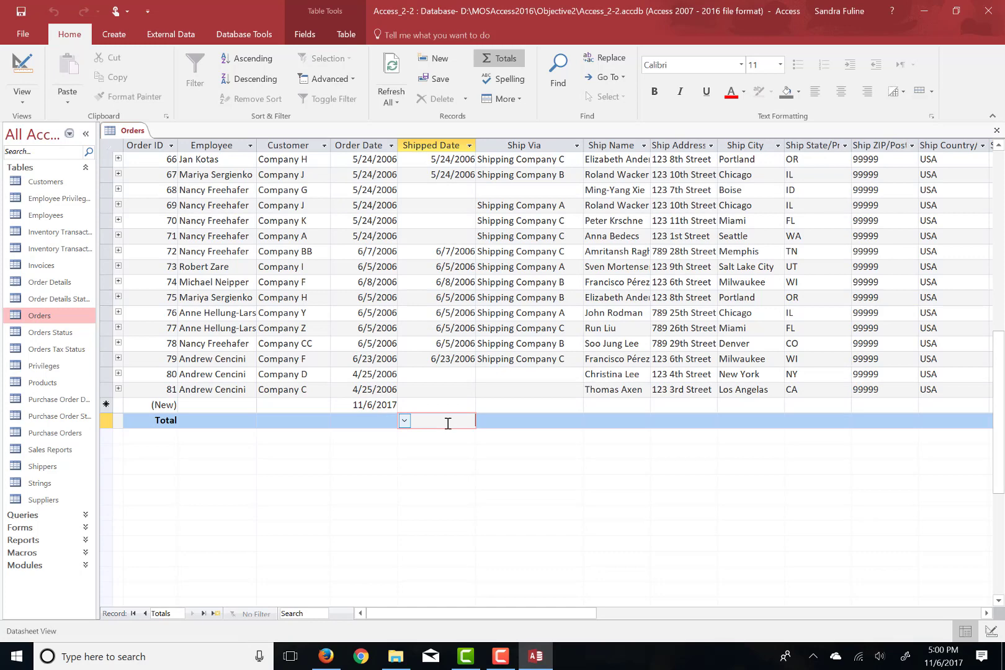
{"action": "left_click", "coordinate": [405, 423]}
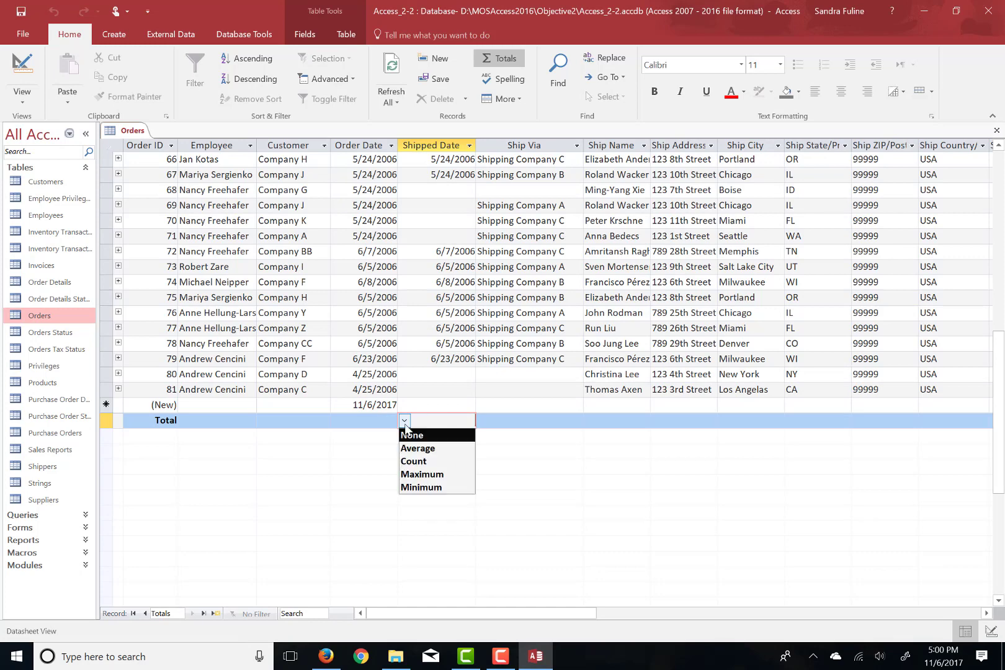
{"action": "left_click", "coordinate": [419, 462]}
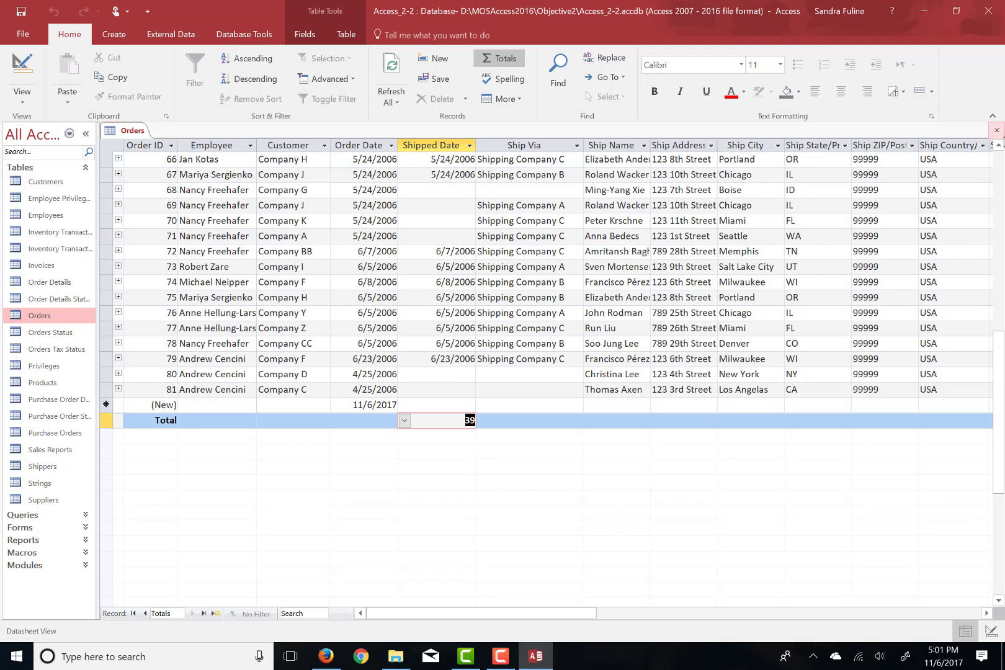
{"action": "left_click", "coordinate": [996, 130]}
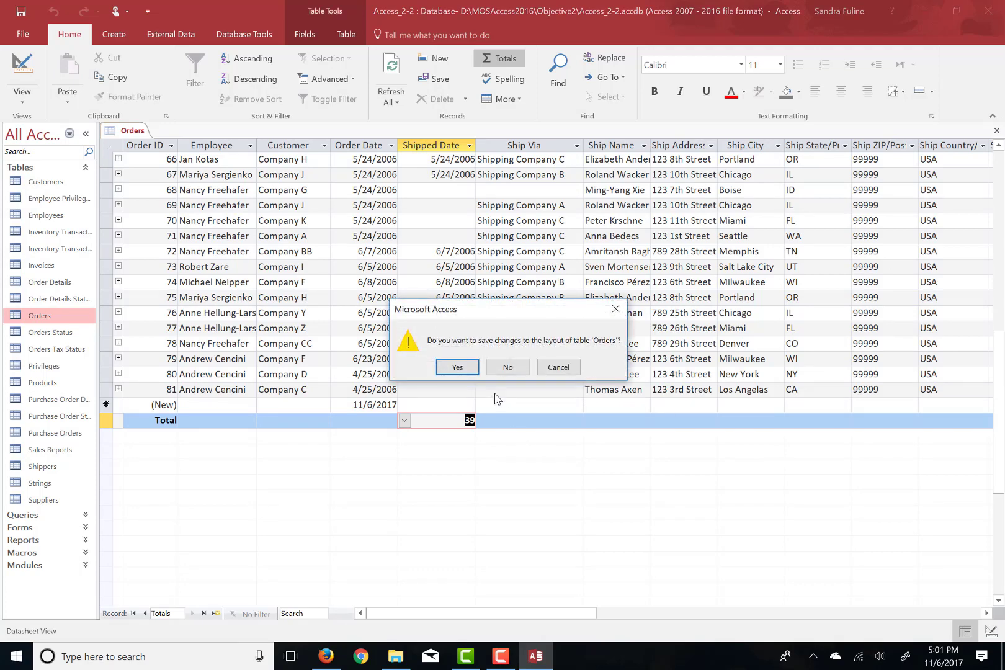
{"action": "left_click", "coordinate": [450, 367]}
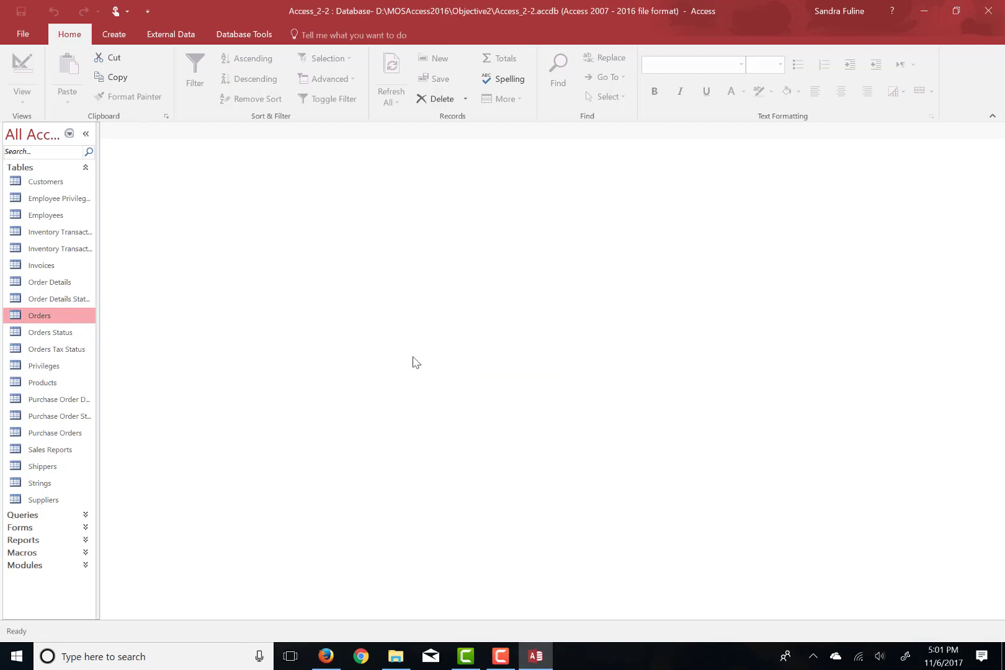
Set the description in the Customers table's properties to "Our loyal customers".
{"action": "right_click", "coordinate": [35, 183]}
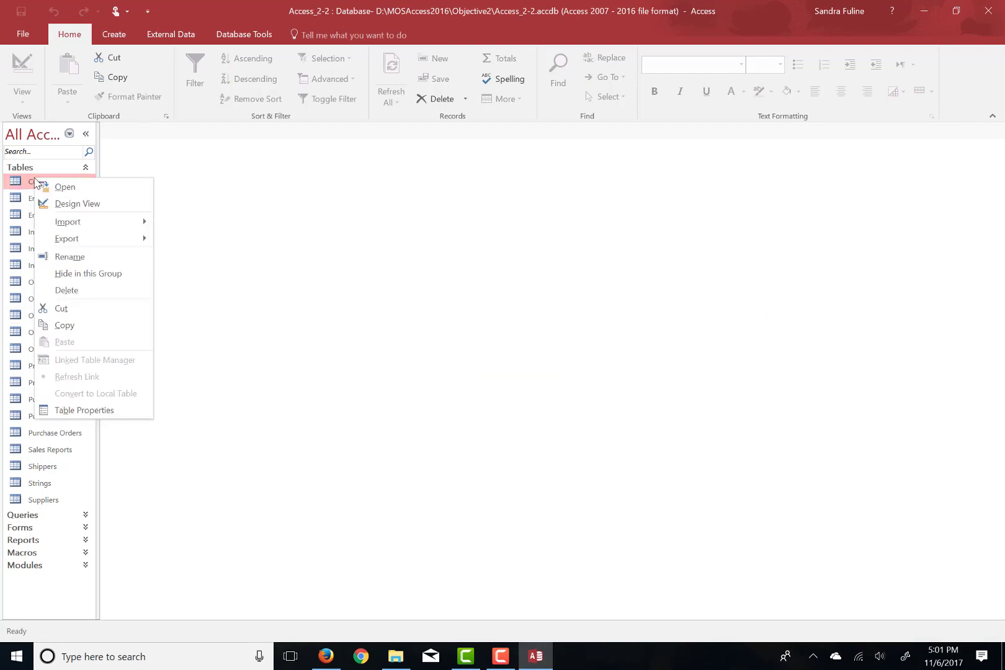
{"action": "left_click", "coordinate": [81, 411]}
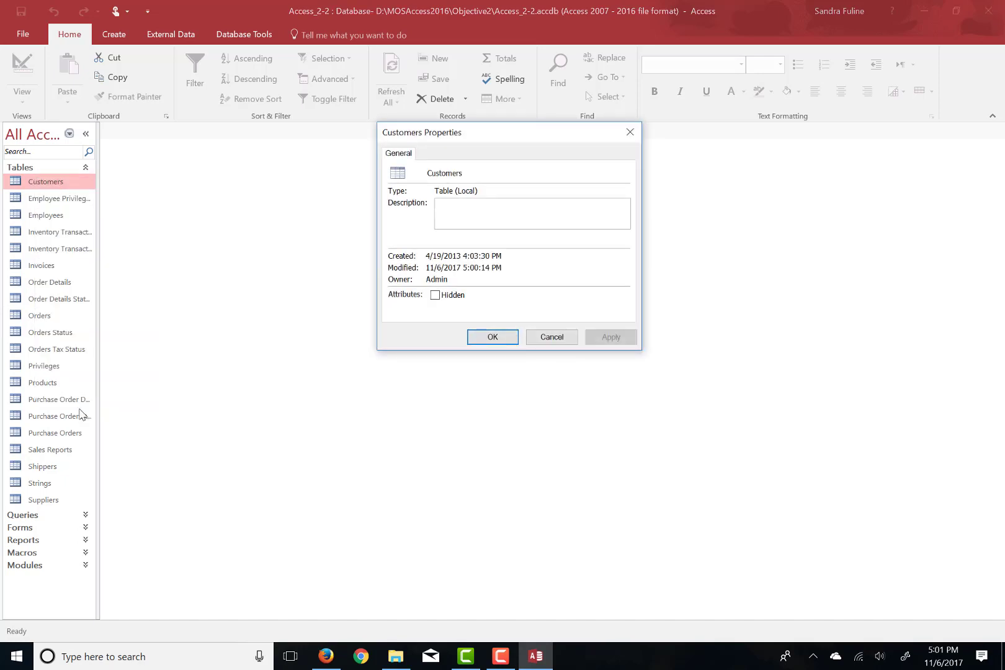
{"action": "type", "text": "Our loy"}
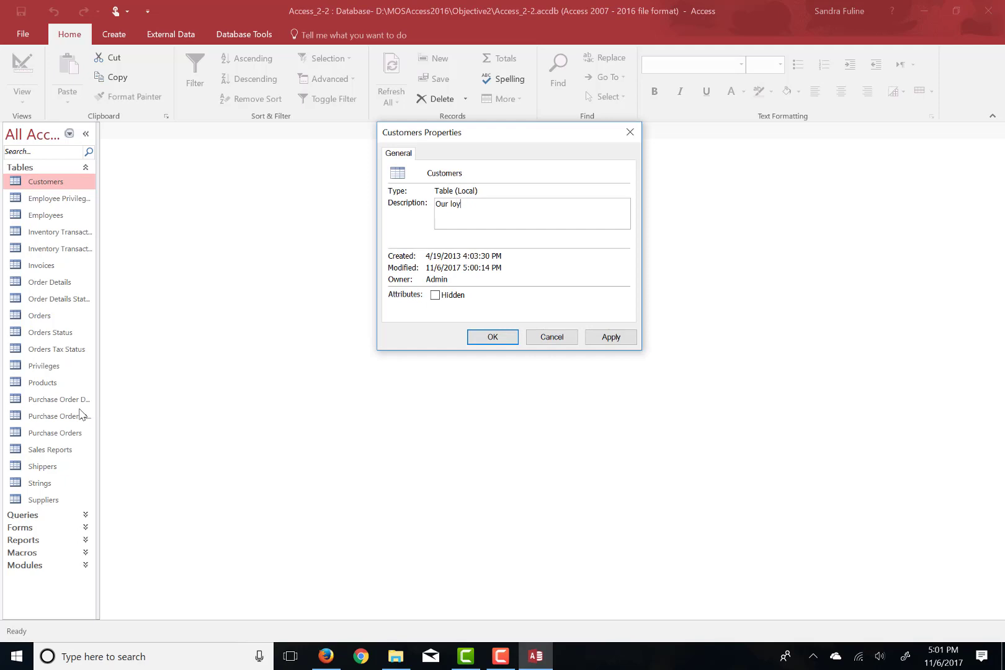
{"action": "type", "text": "al customers"}
{"action": "left_click", "coordinate": [479, 337]}
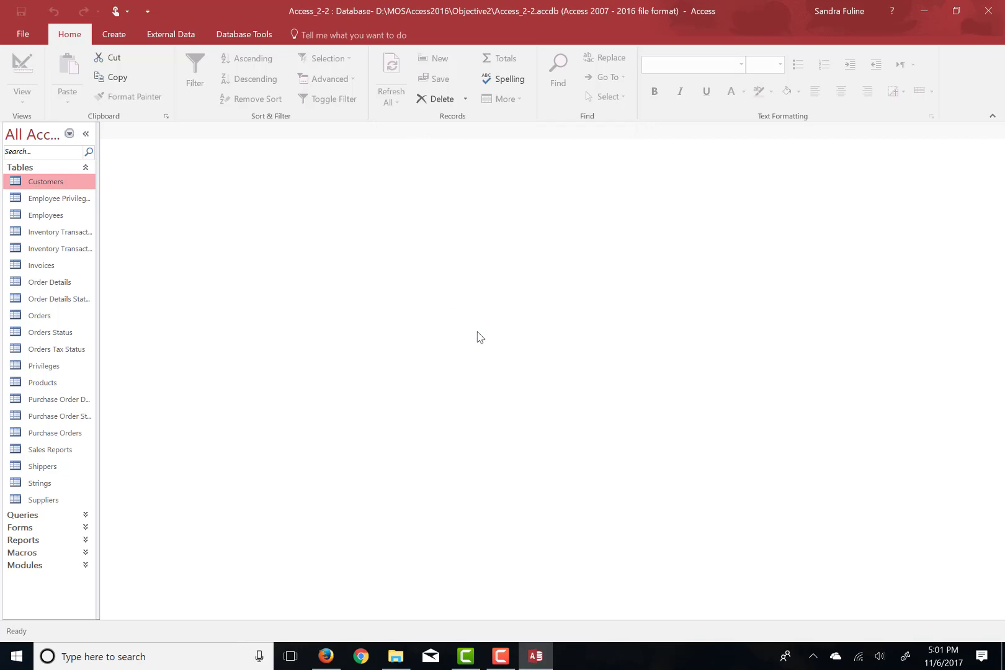
Turn off "Track name AutoCorrect info" in the current database options.
{"action": "left_click", "coordinate": [17, 32]}
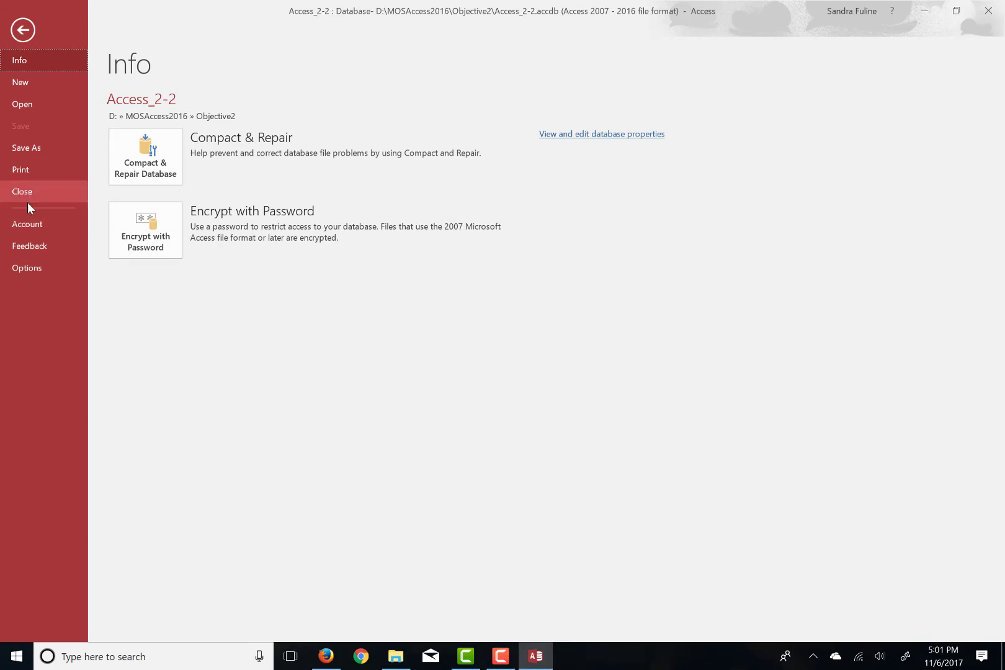
{"action": "left_click", "coordinate": [28, 267]}
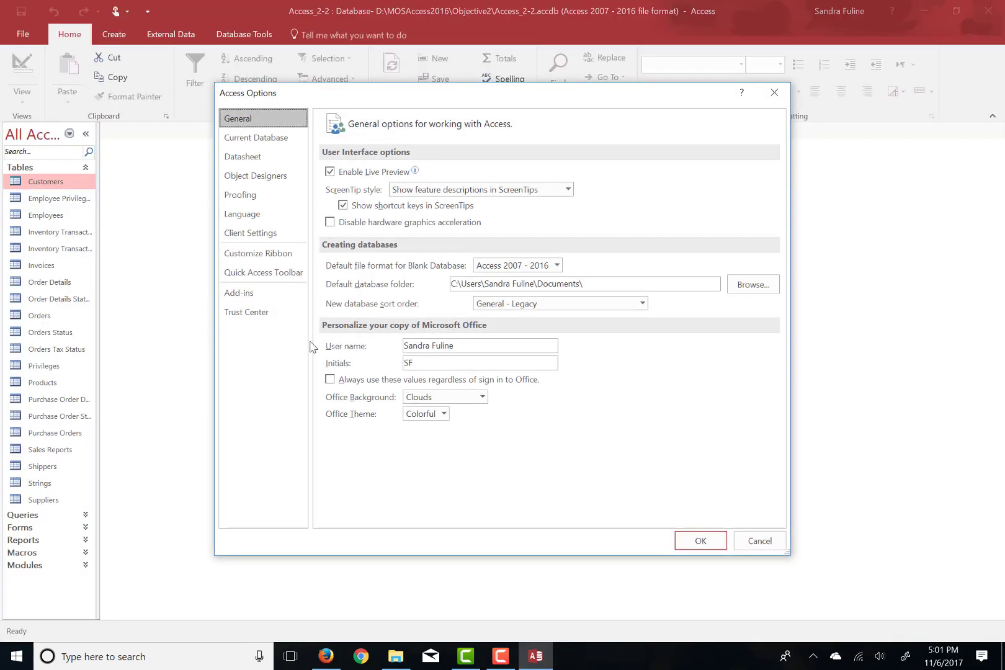
{"action": "left_click", "coordinate": [263, 139]}
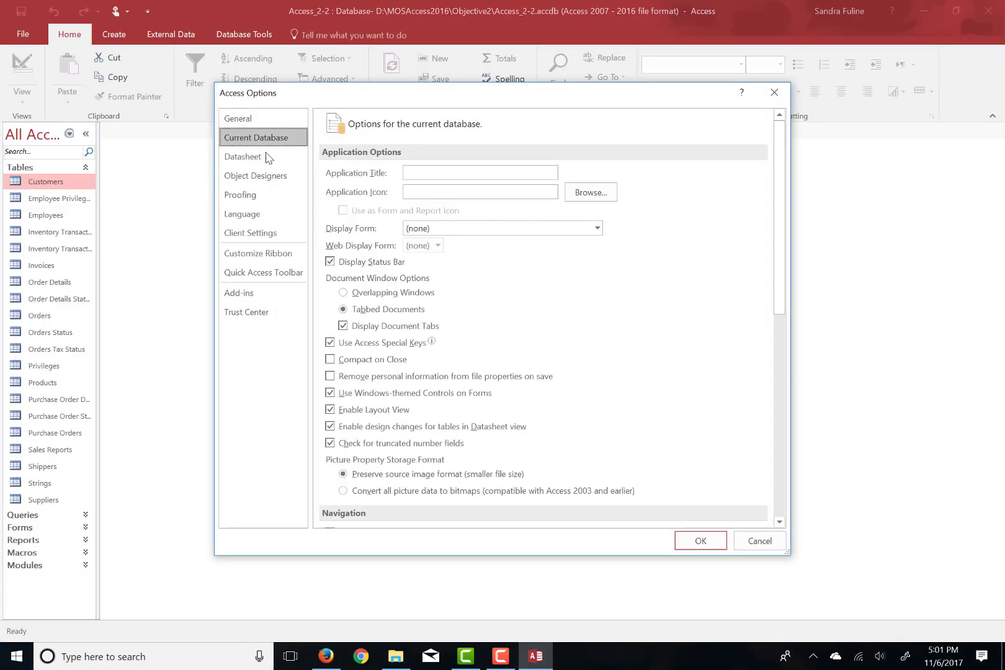
{"action": "left_click_drag", "start_coordinate": [781, 314], "coordinate": [788, 475]}
{"action": "left_click", "coordinate": [334, 334]}
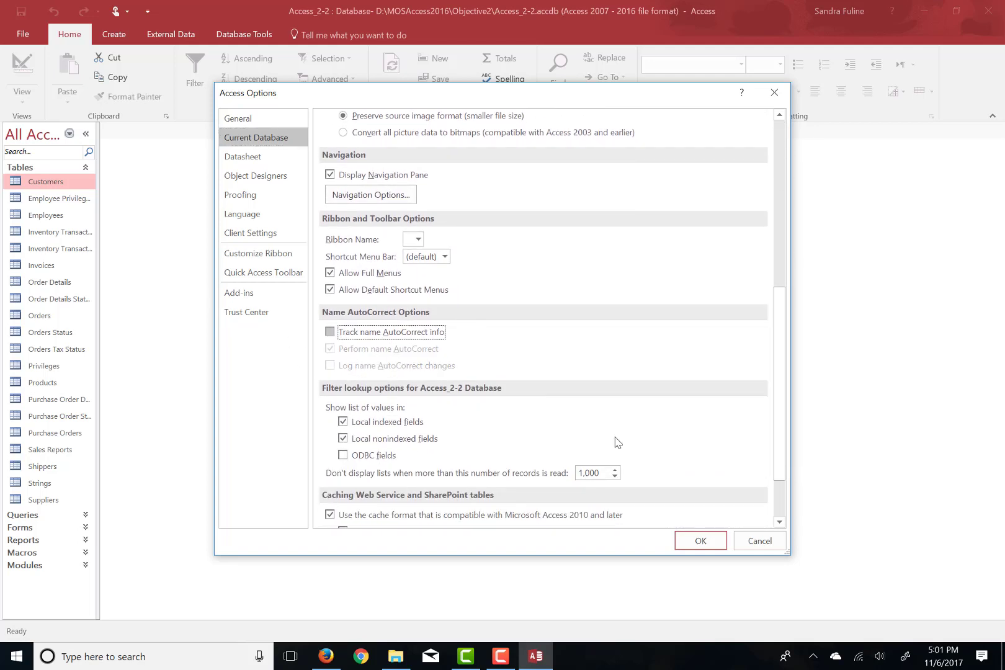
{"action": "left_click", "coordinate": [693, 540]}
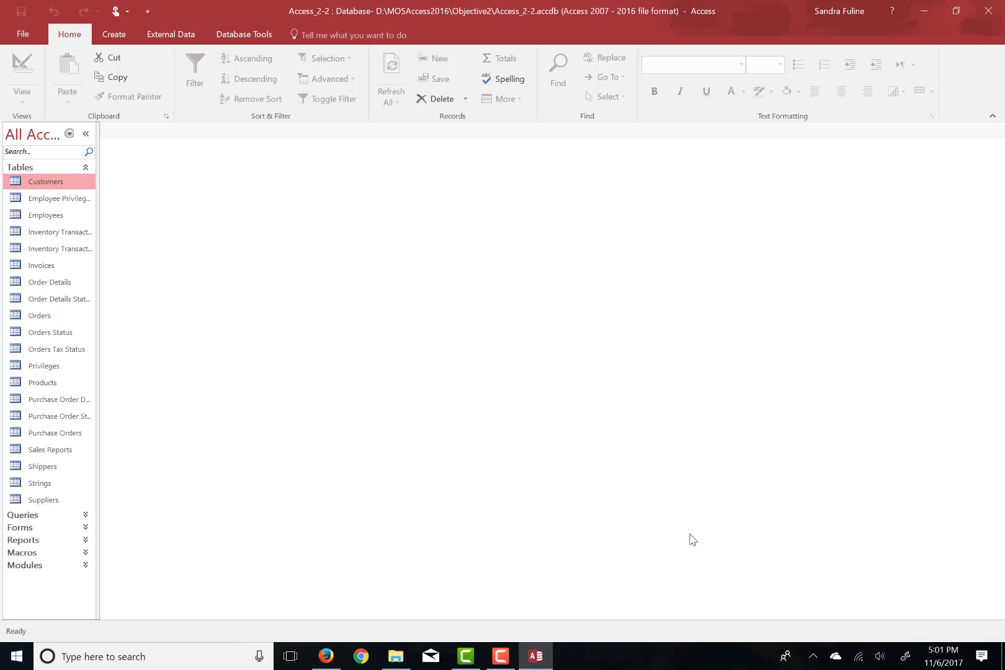
Rename the Customers table to "Clients" while name AutoCorrect tracking is turned off.
{"action": "right_click", "coordinate": [52, 186]}
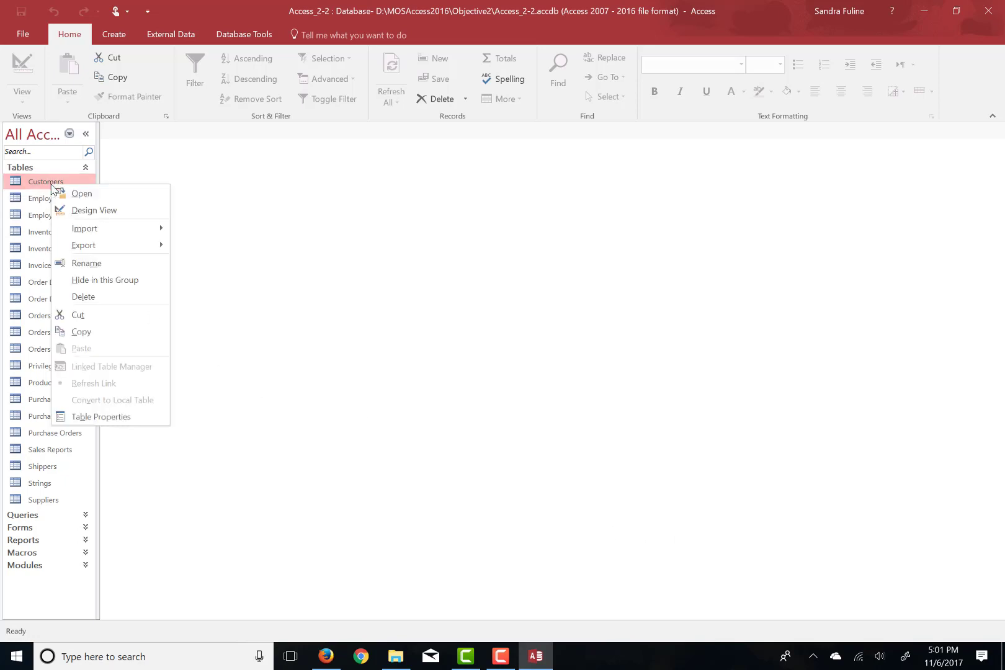
{"action": "left_click", "coordinate": [85, 265]}
{"action": "type", "text": "Clients"}
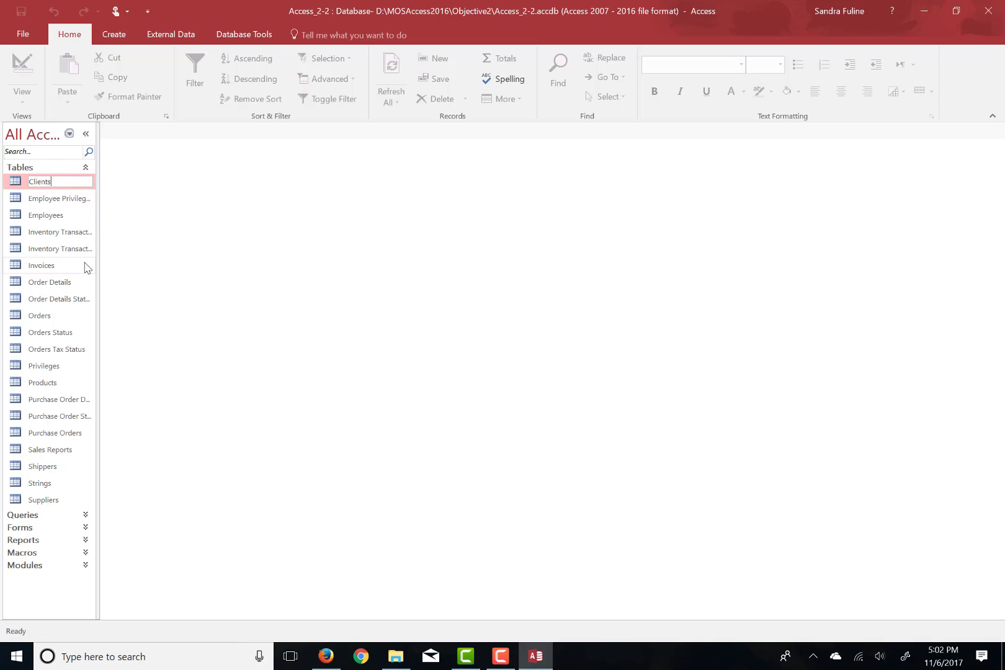
{"action": "key", "text": "Return"}
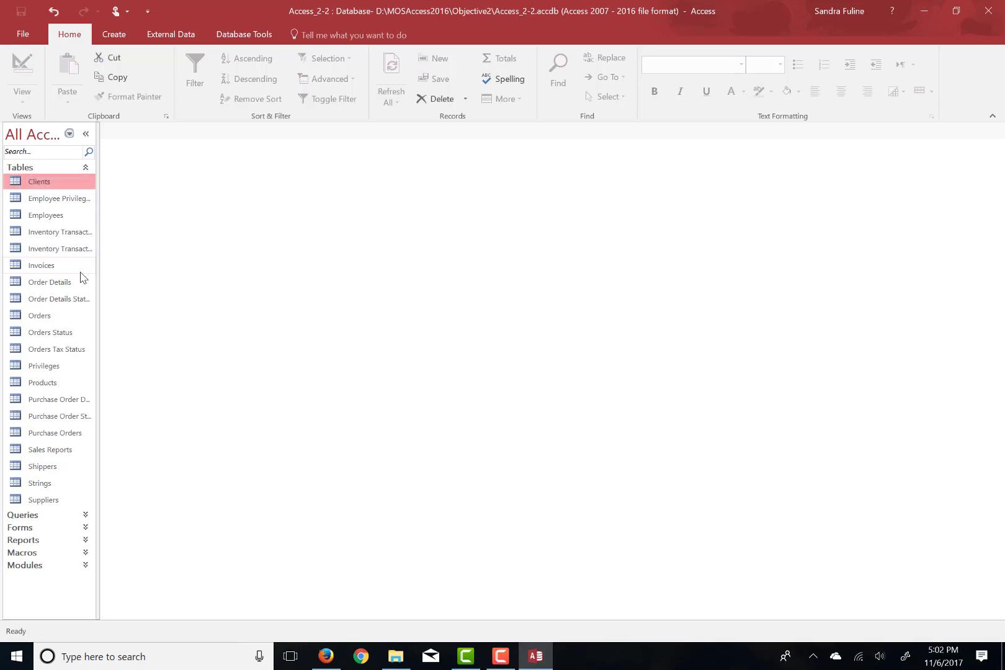
Collapse the table group, expand the forms, and try to open the Customer List form, dismissing the message.
{"action": "left_click", "coordinate": [26, 166]}
{"action": "left_click", "coordinate": [29, 193]}
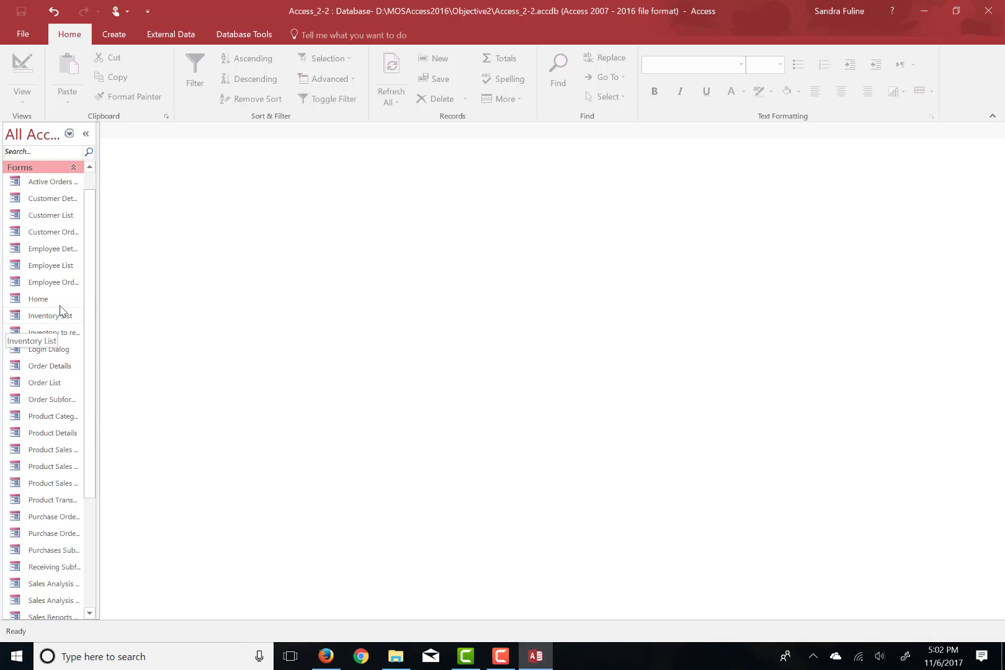
{"action": "left_click", "coordinate": [54, 218]}
{"action": "double_click", "coordinate": [54, 216]}
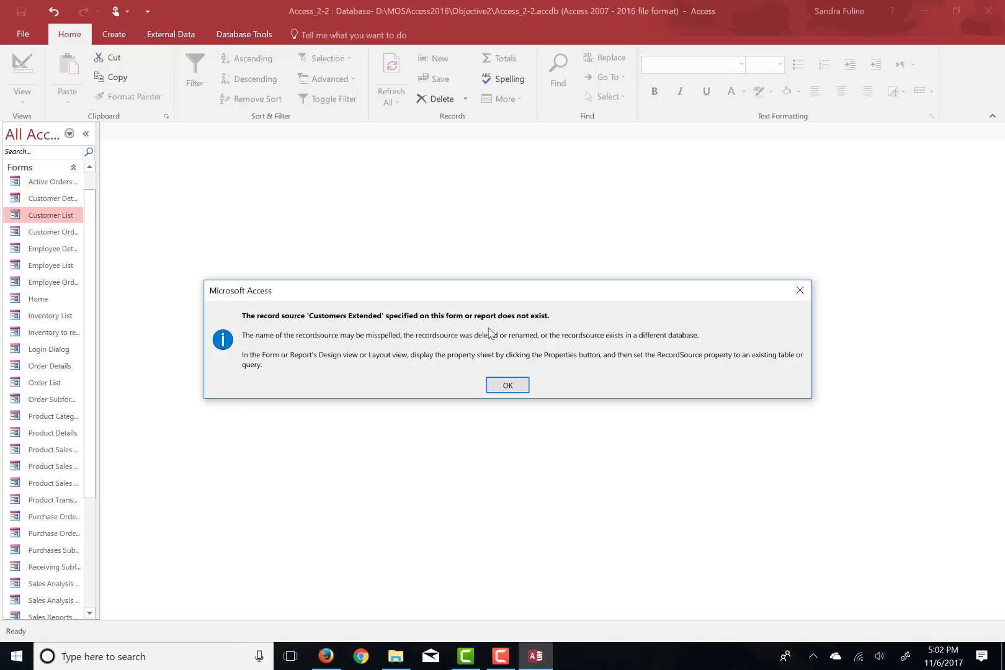
{"action": "left_click", "coordinate": [510, 386]}
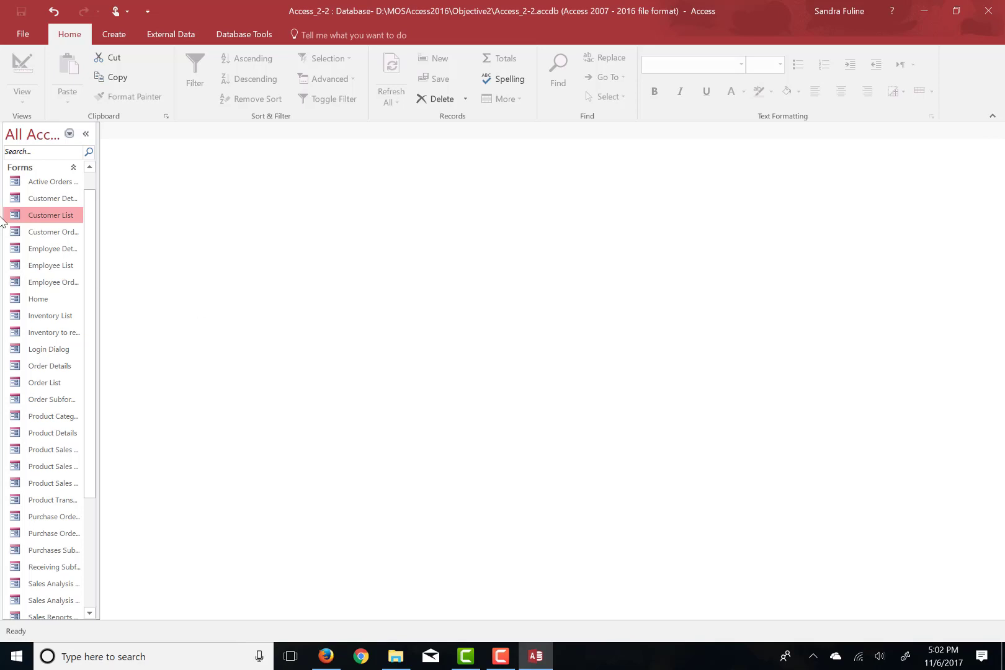
Collapse the forms, expand the tables, and rename the Clients table back to "Customers".
{"action": "scroll", "coordinate": [91, 214], "scroll_direction": "up", "scroll_amount": 1}
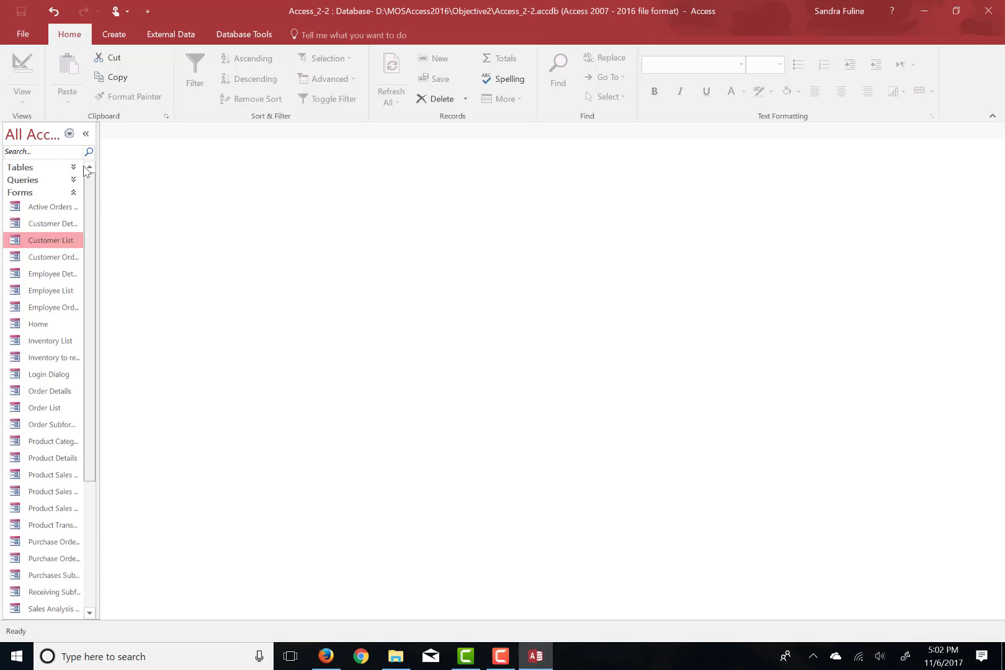
{"action": "left_click", "coordinate": [23, 194]}
{"action": "left_click", "coordinate": [22, 168]}
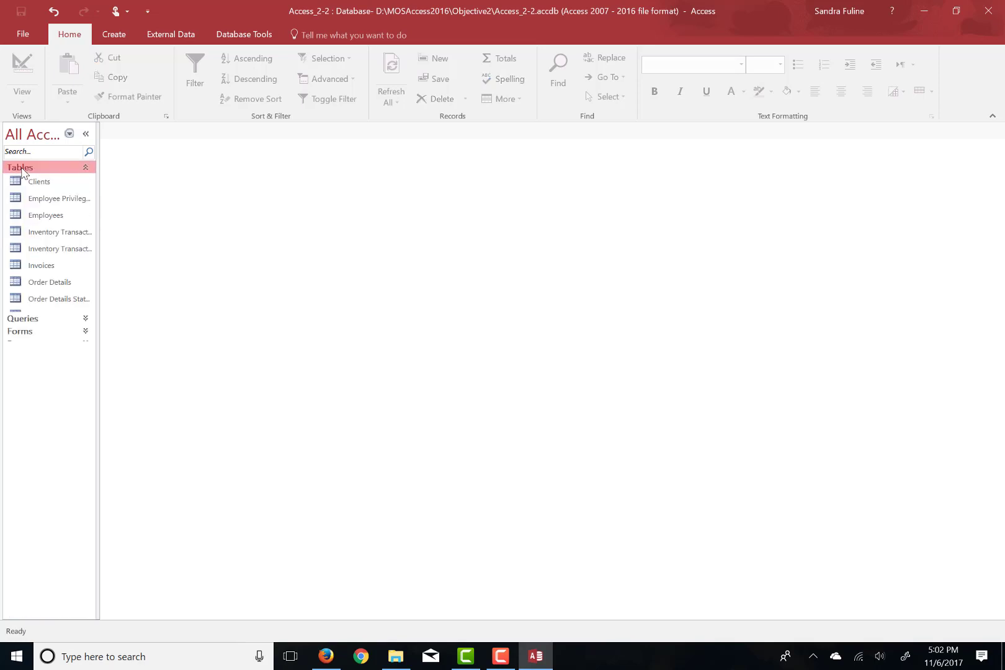
{"action": "right_click", "coordinate": [36, 184]}
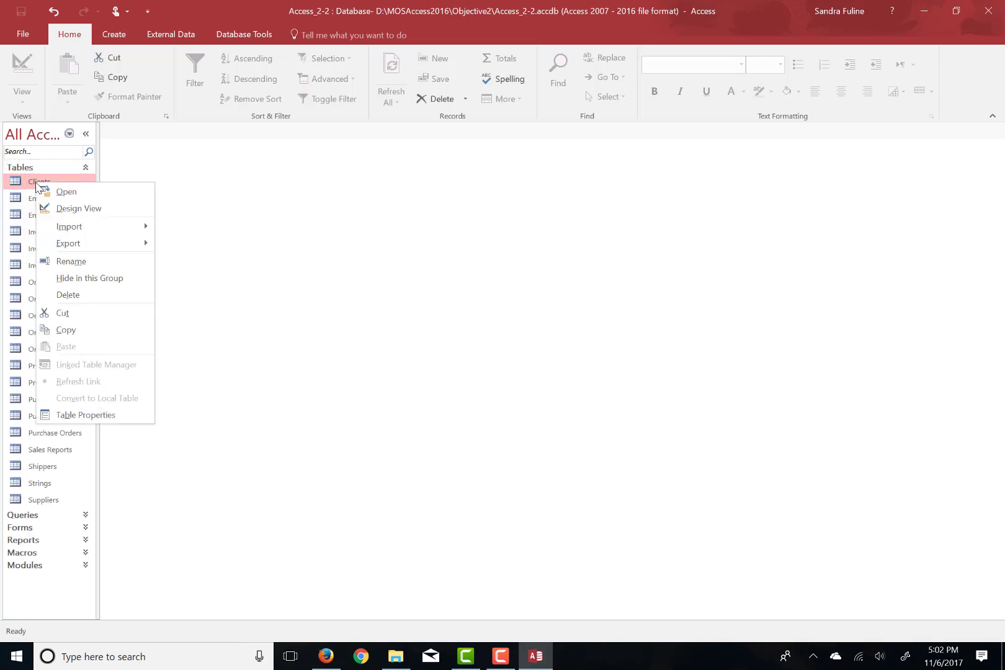
{"action": "left_click", "coordinate": [66, 263]}
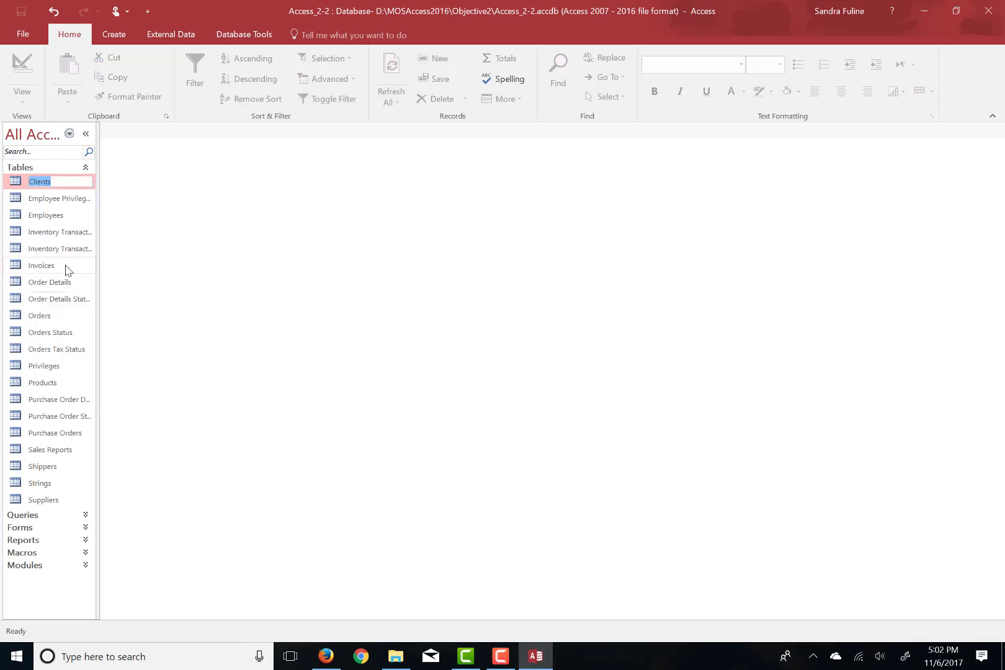
{"action": "type", "text": "customers"}
{"action": "key", "text": "Return"}
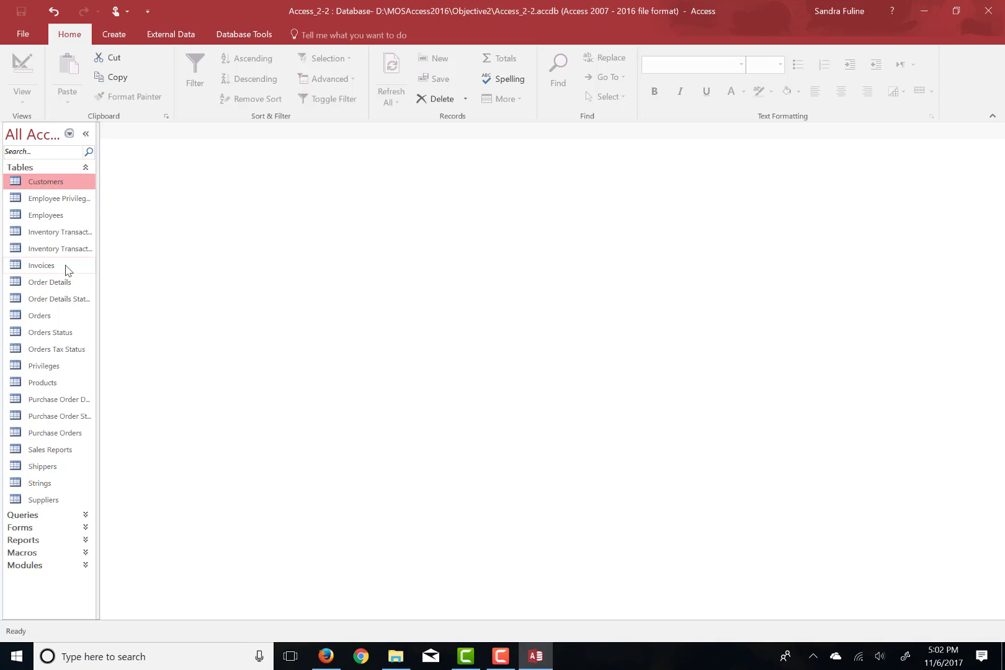
Open the Customer List form from the forms group to check its records, and close it again.
{"action": "left_click", "coordinate": [27, 167]}
{"action": "left_click", "coordinate": [30, 192]}
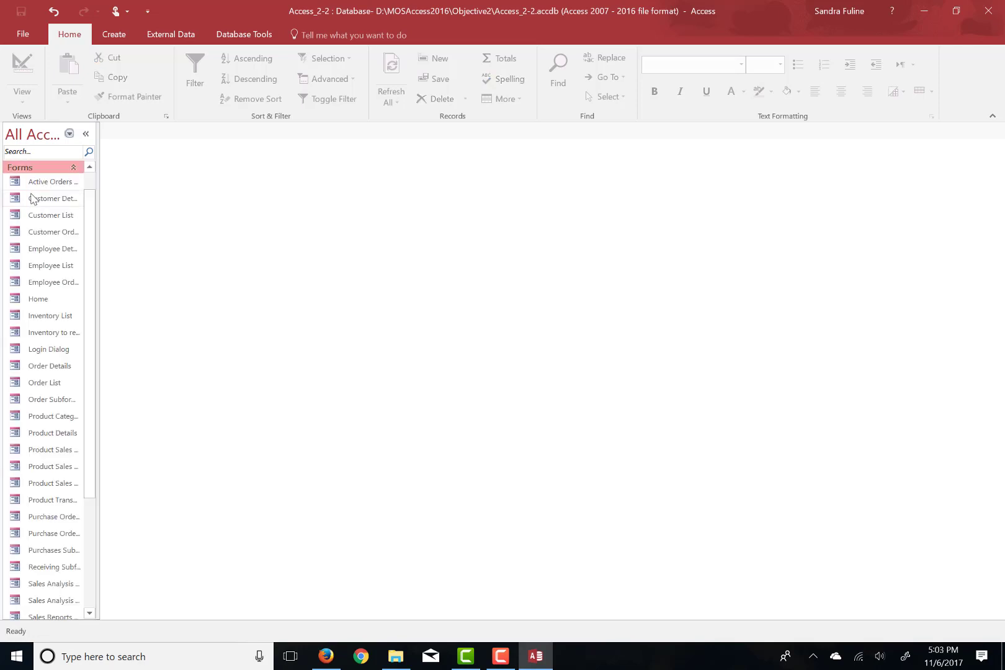
{"action": "double_click", "coordinate": [49, 216]}
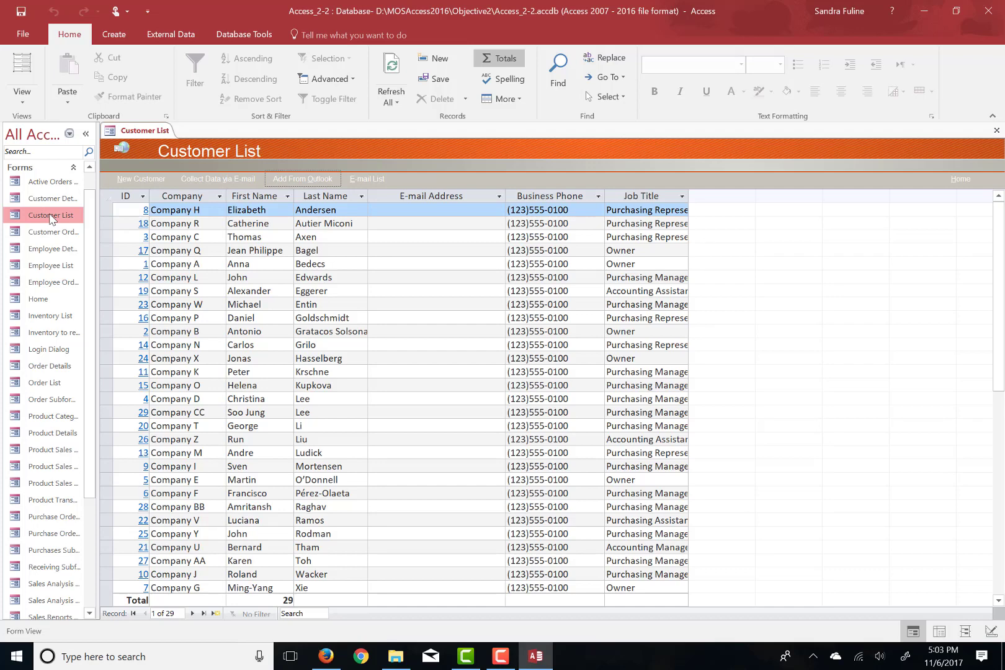
{"action": "left_click", "coordinate": [997, 131]}
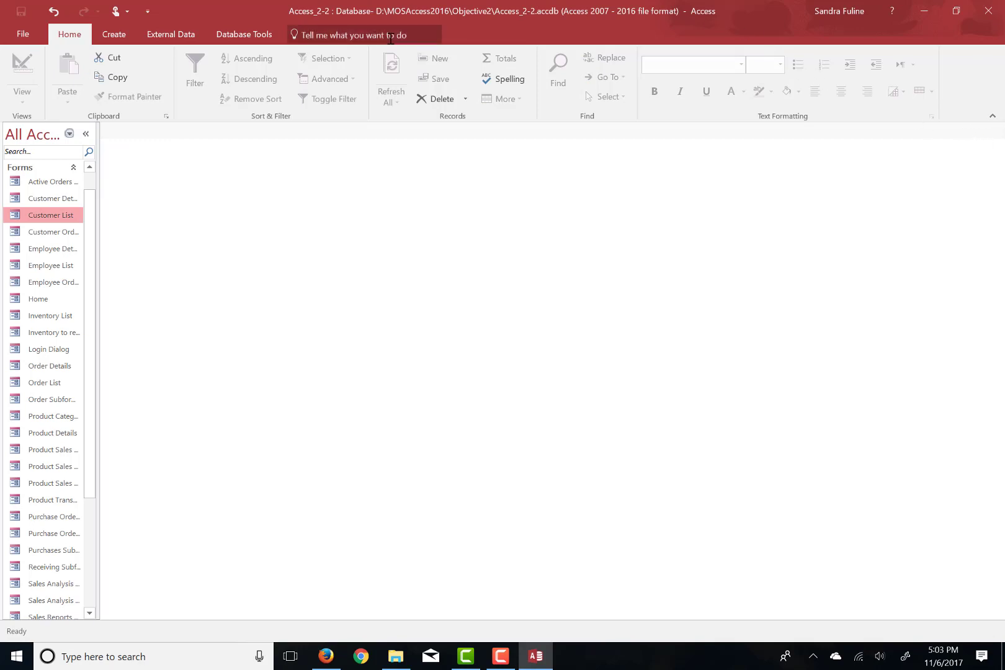
Turn on "Track name AutoCorrect info" in the current database options, agree to generate name maps, and apply the options.
{"action": "left_click", "coordinate": [40, 34]}
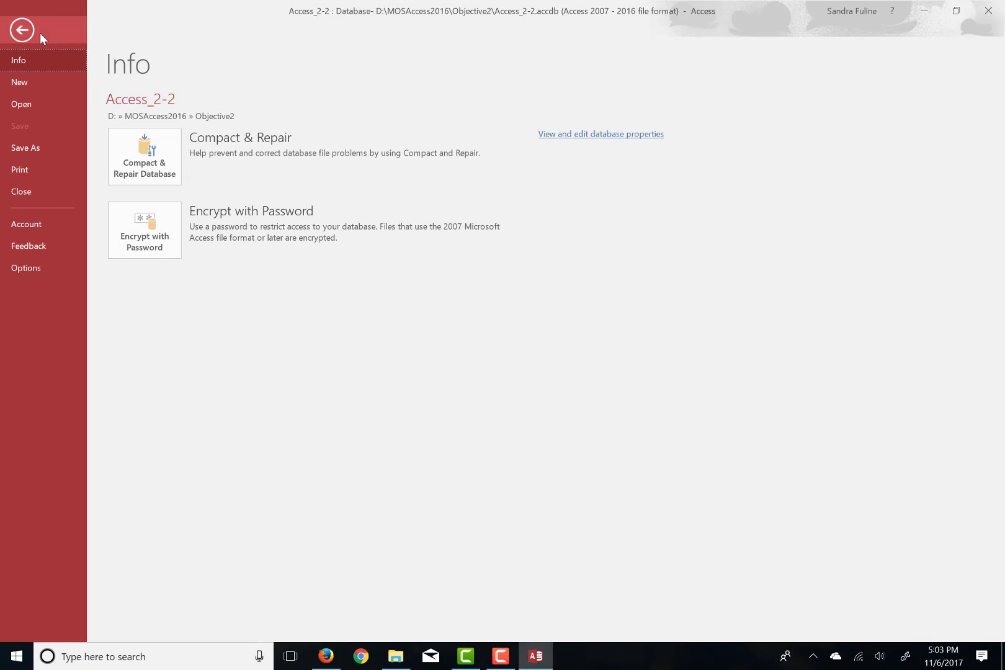
{"action": "left_click", "coordinate": [37, 264]}
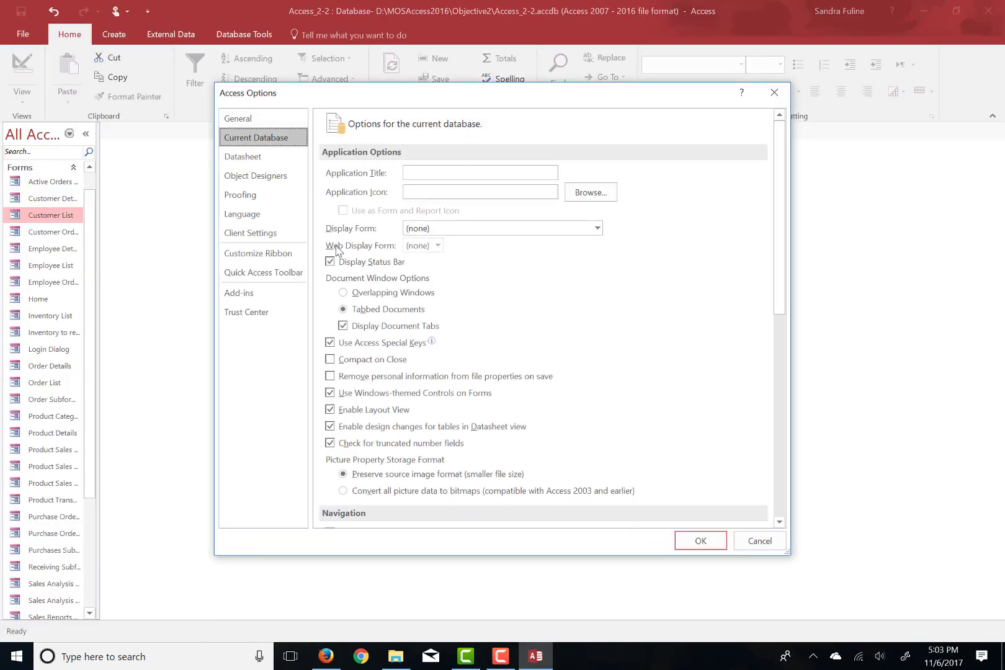
{"action": "left_click", "coordinate": [260, 158]}
{"action": "left_click", "coordinate": [258, 145]}
{"action": "left_click_drag", "start_coordinate": [781, 303], "coordinate": [800, 433]}
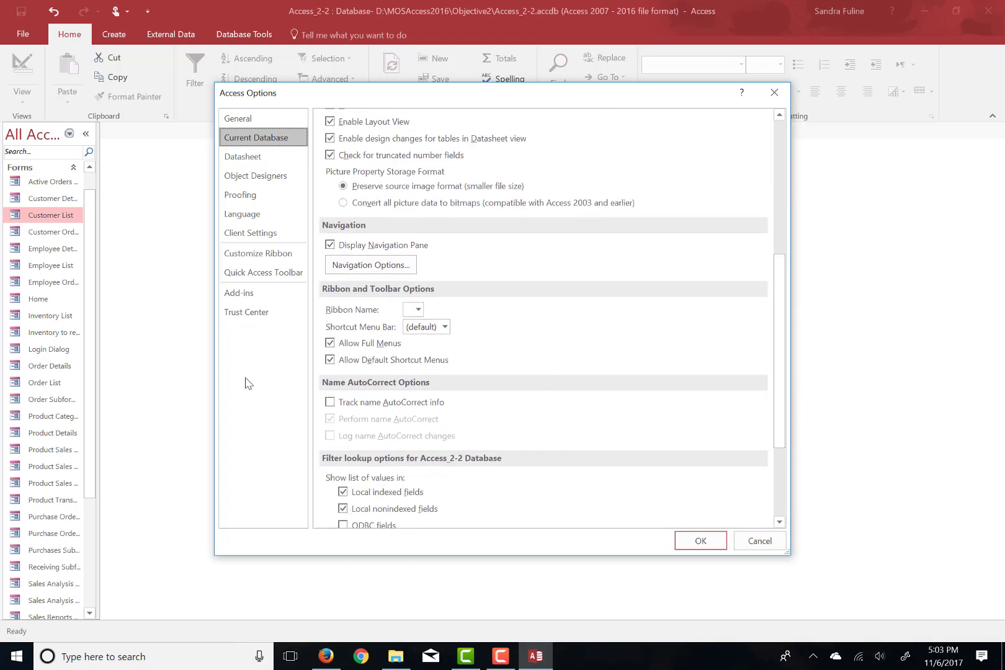
{"action": "left_click", "coordinate": [329, 403]}
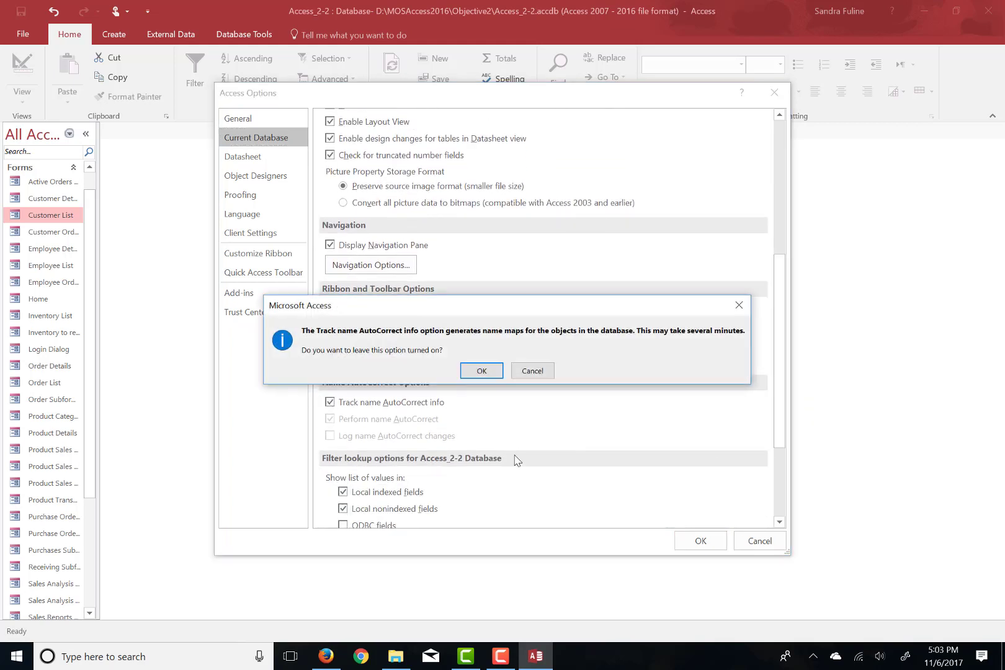
{"action": "left_click", "coordinate": [481, 371]}
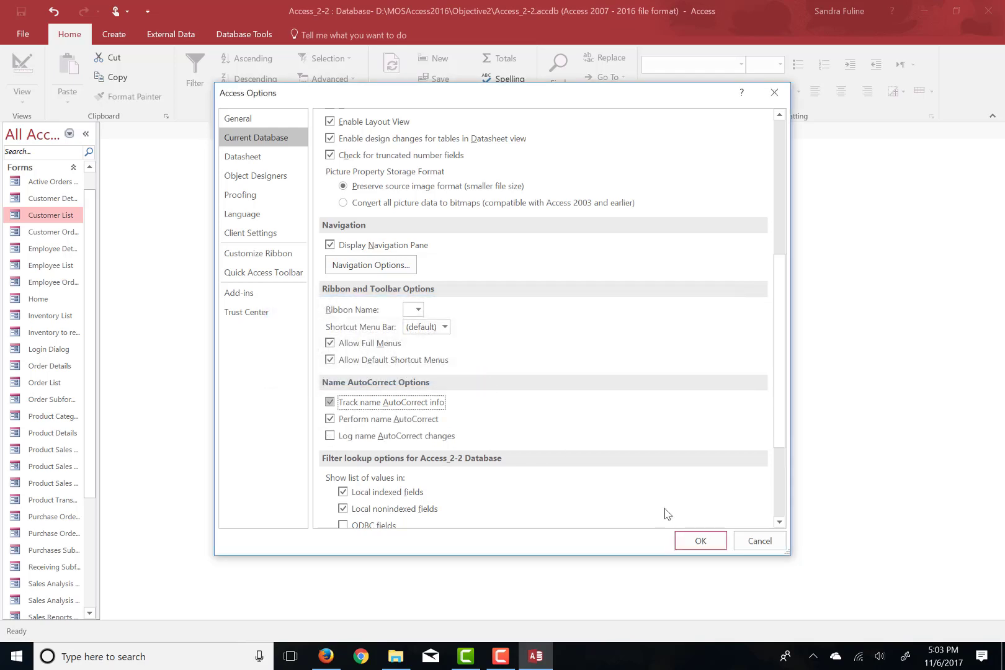
{"action": "left_click", "coordinate": [700, 540]}
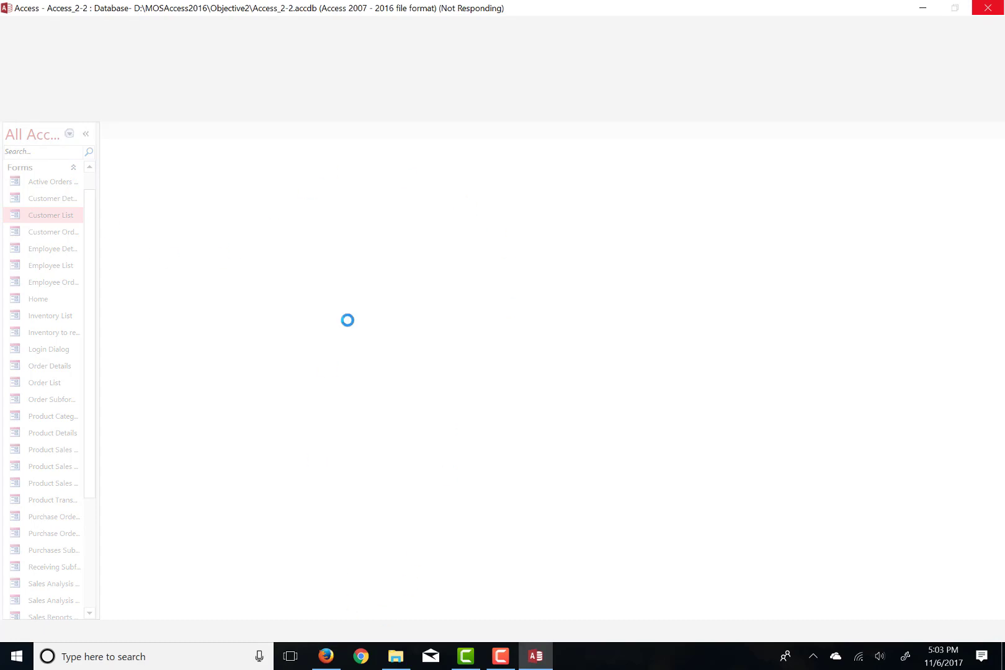
{"action": "left_click", "coordinate": [501, 656]}
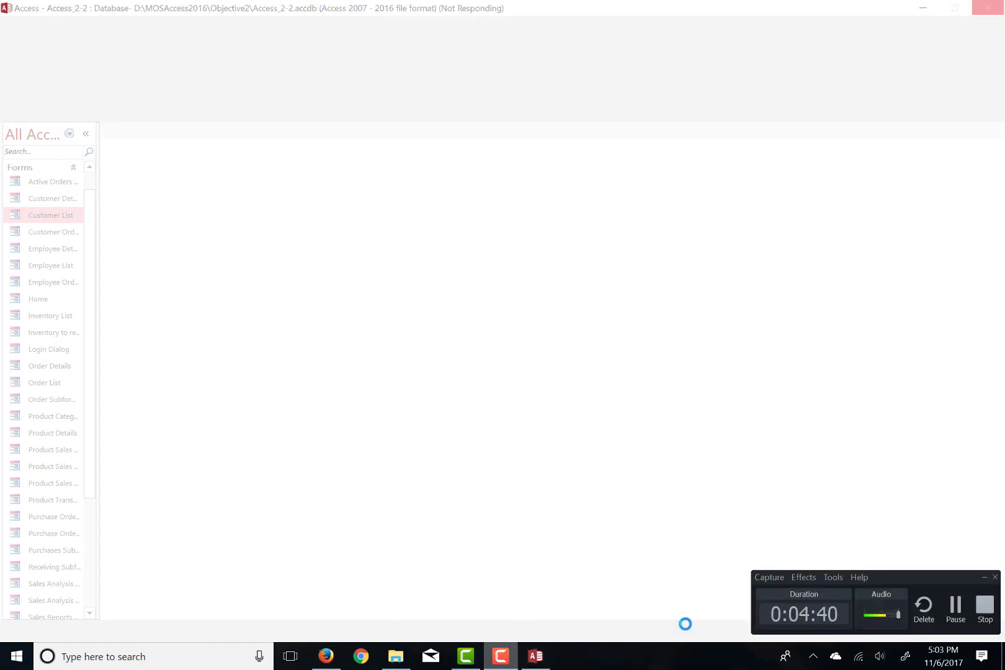
{"action": "left_click", "coordinate": [954, 612]}
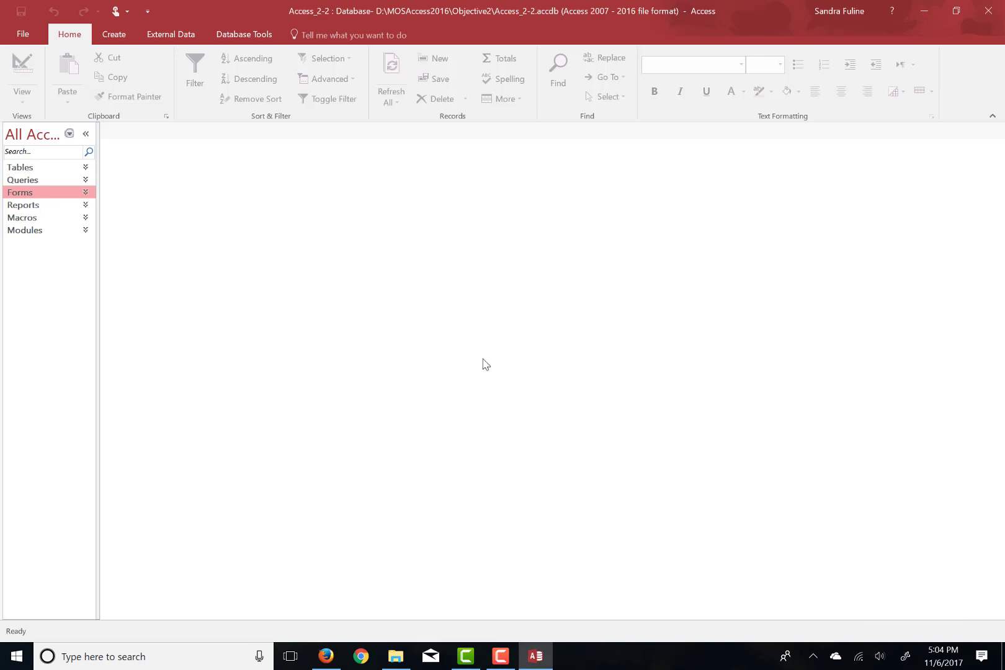
Expand the table group and rename the Customers table to "Clients".
{"action": "left_click", "coordinate": [26, 171]}
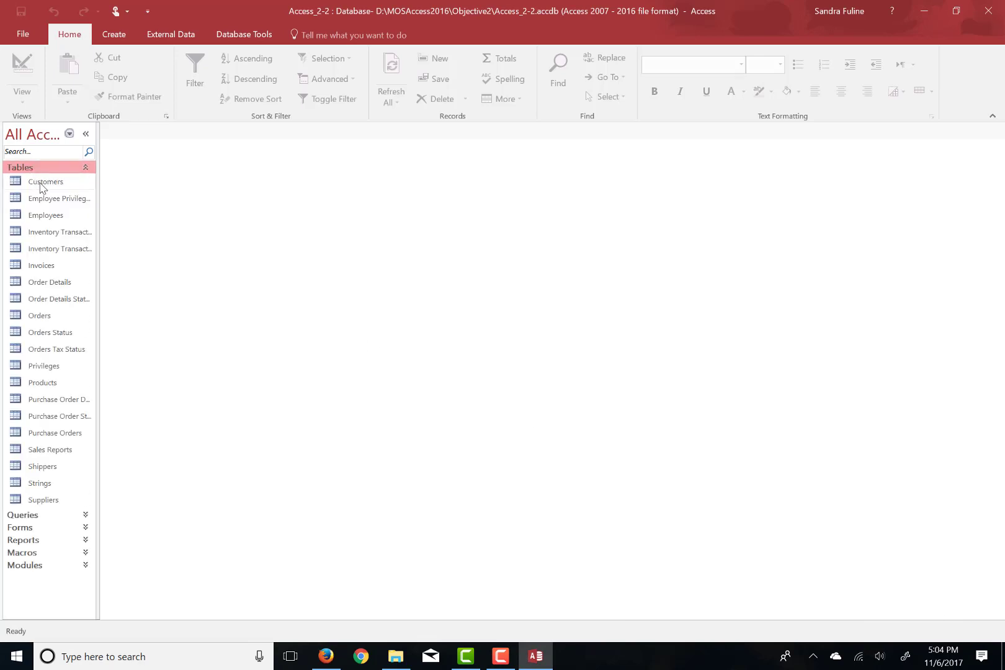
{"action": "right_click", "coordinate": [39, 182]}
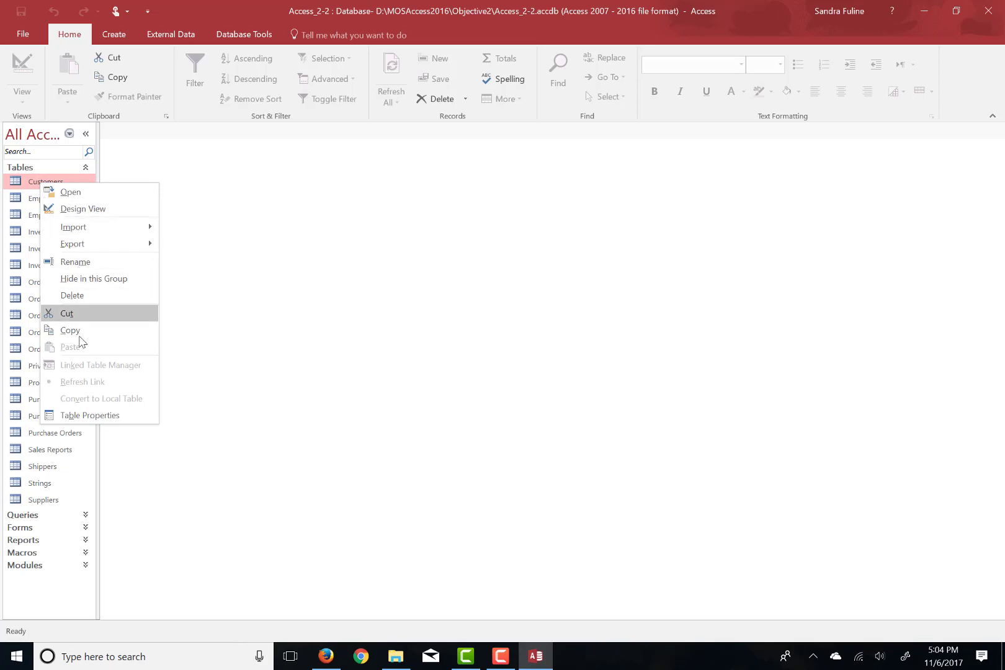
{"action": "left_click", "coordinate": [82, 263]}
{"action": "type", "text": "Clients"}
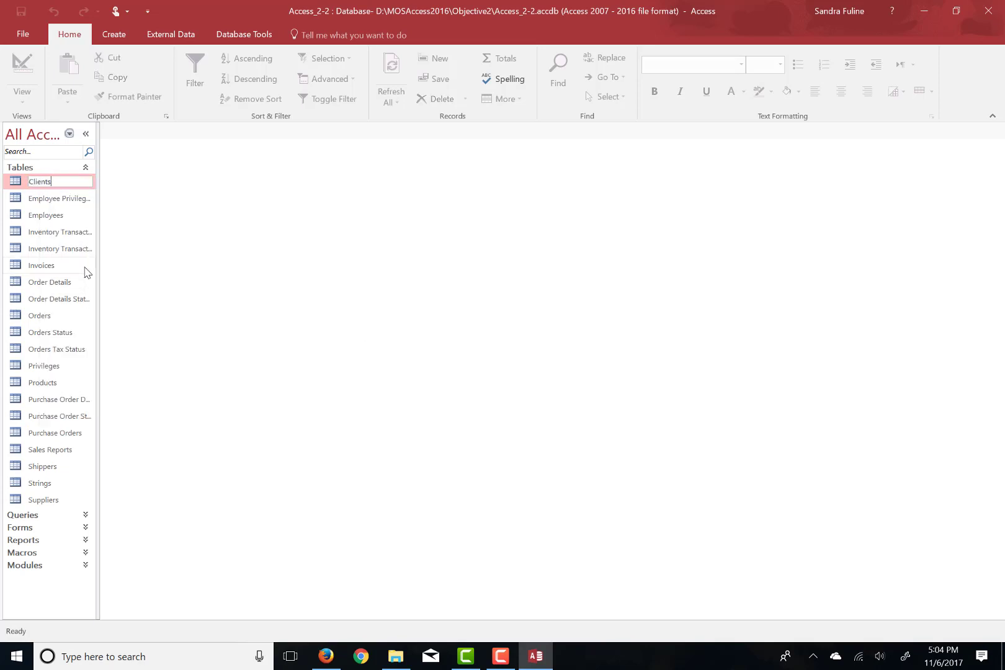
{"action": "key", "text": "Return"}
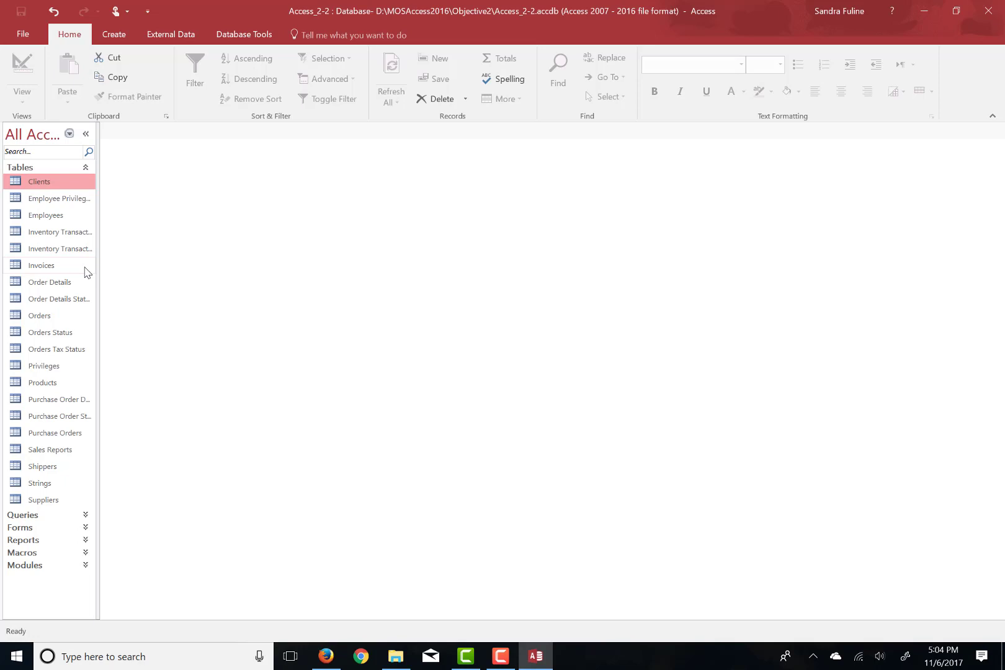
Collapse the tables, expand the forms, and open the Customer List form to check that it loads its records.
{"action": "left_click", "coordinate": [25, 169]}
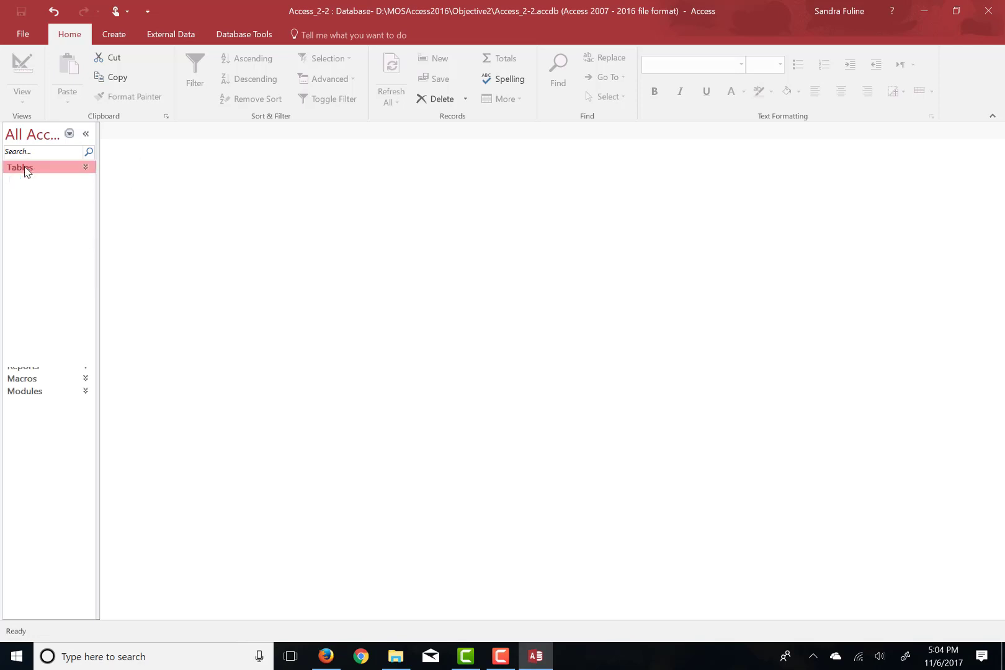
{"action": "left_click", "coordinate": [28, 193]}
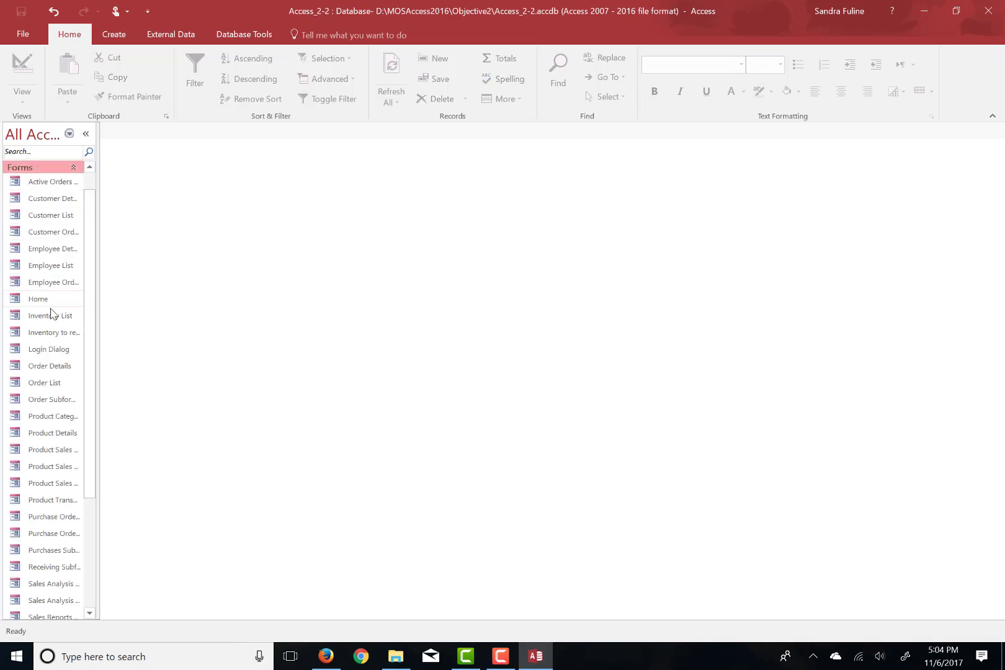
{"action": "double_click", "coordinate": [50, 215]}
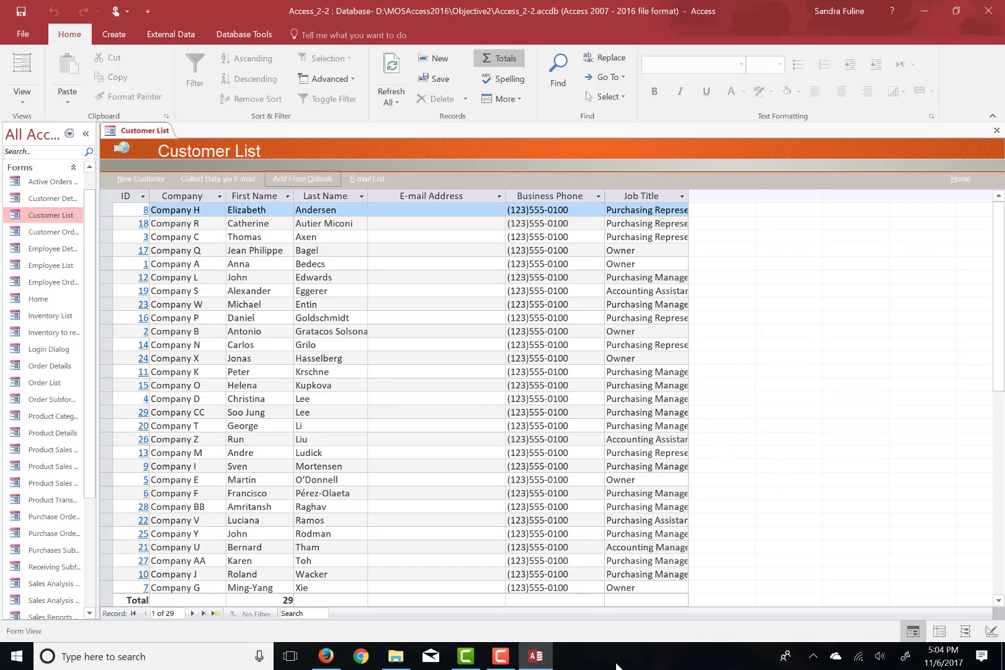
{"action": "left_click", "coordinate": [500, 656]}
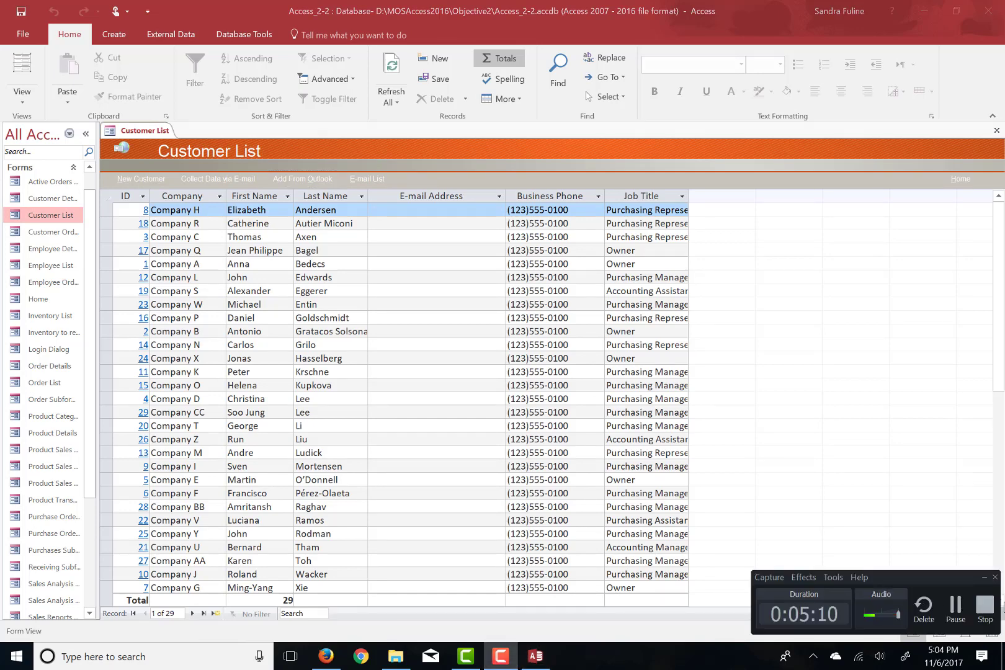